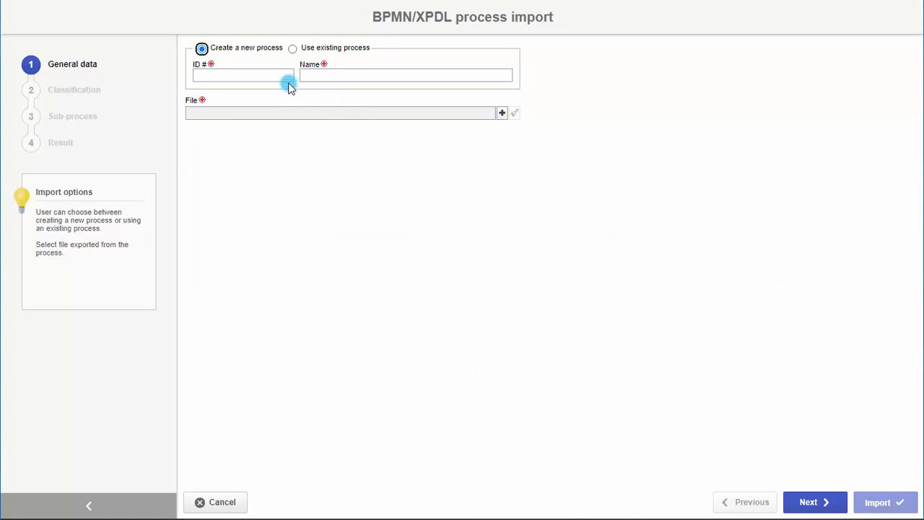
# - Set up a new process with ID INR01 and name Incident report, using the file INR - Incident Report.bpmn
pyautogui.click(264, 74)
pyautogui.write('INR01')
pyautogui.press('Tab')
pyautogui.write('Incident report')
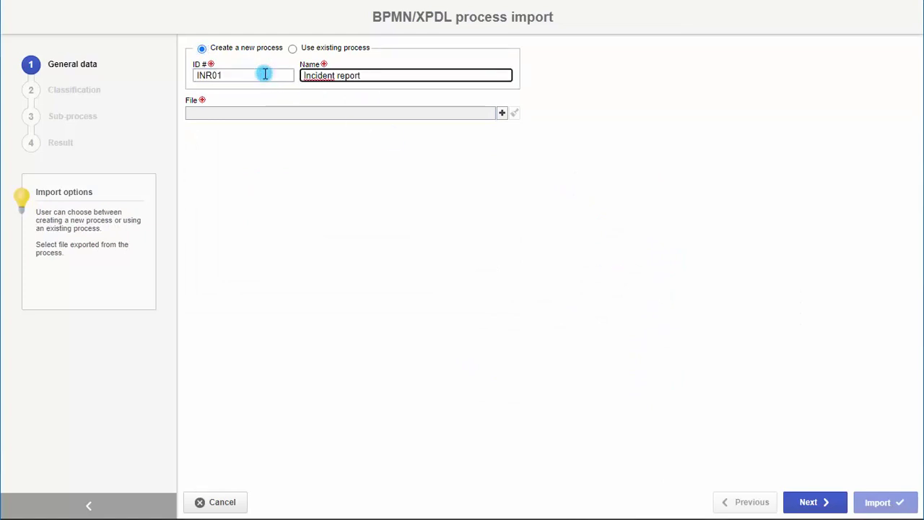
pyautogui.click(502, 113)
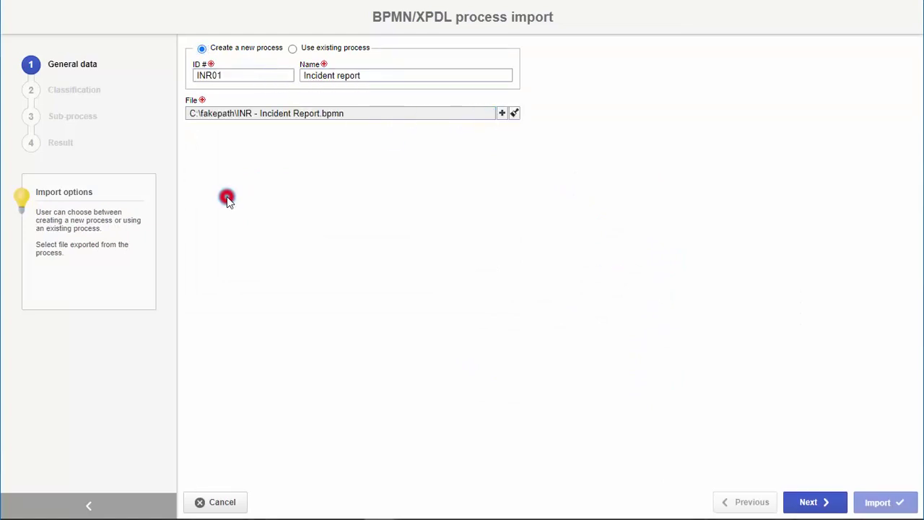
# - Import the process with classifications 03 - Quality and DA01 - Documentation activity I, and view its flowchart with both side panels collapsed
pyautogui.click(837, 503)
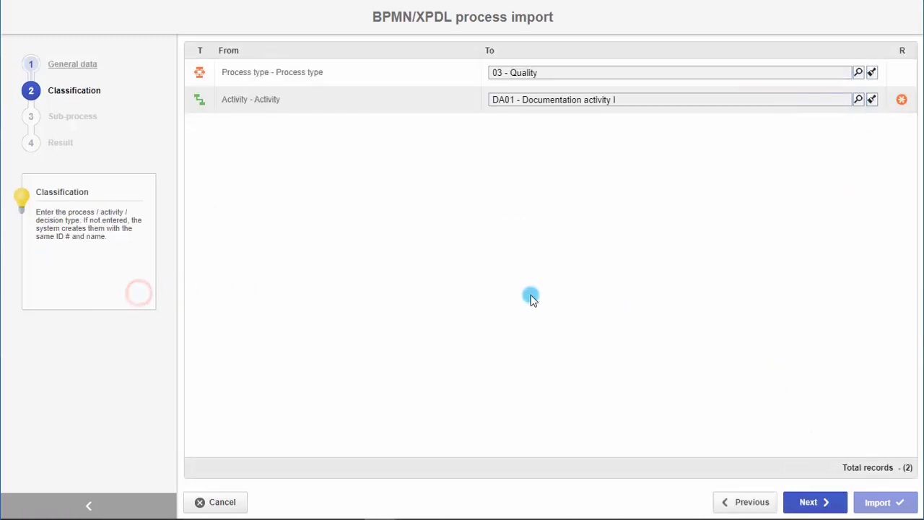
pyautogui.click(815, 502)
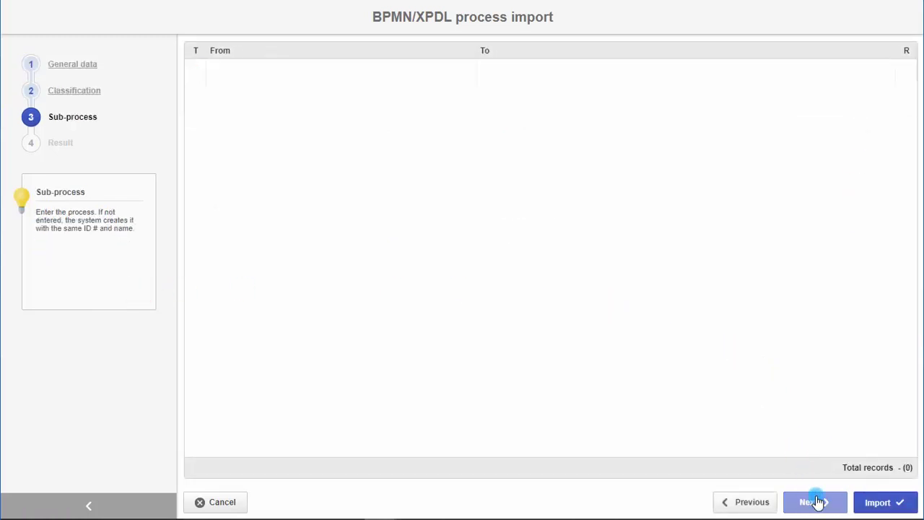
pyautogui.click(899, 505)
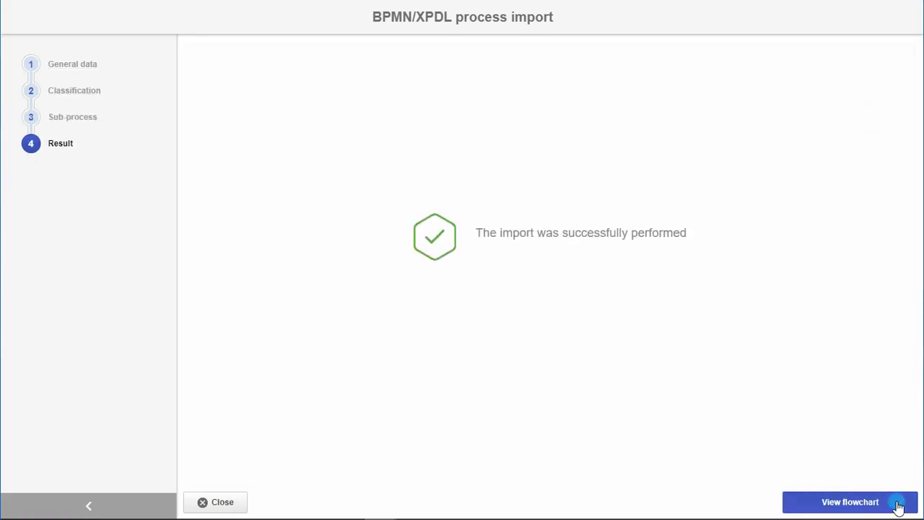
pyautogui.click(899, 506)
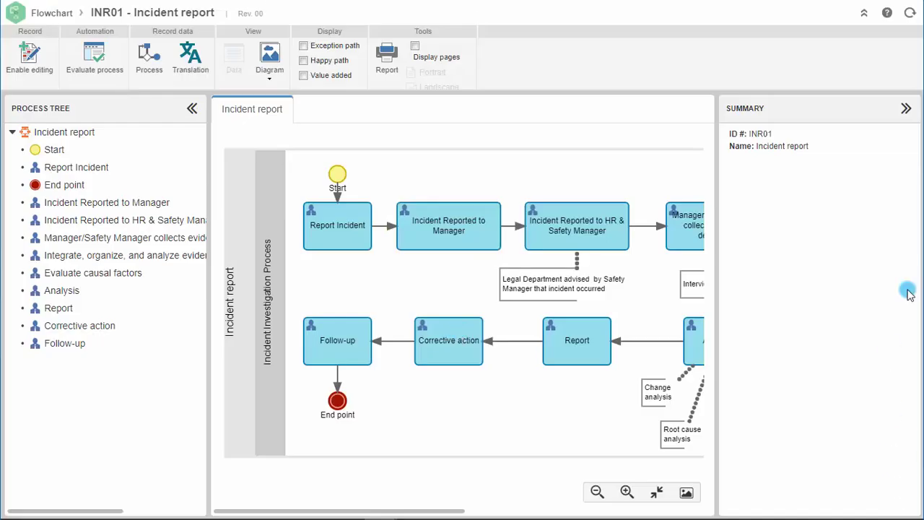
pyautogui.click(905, 108)
pyautogui.click(192, 109)
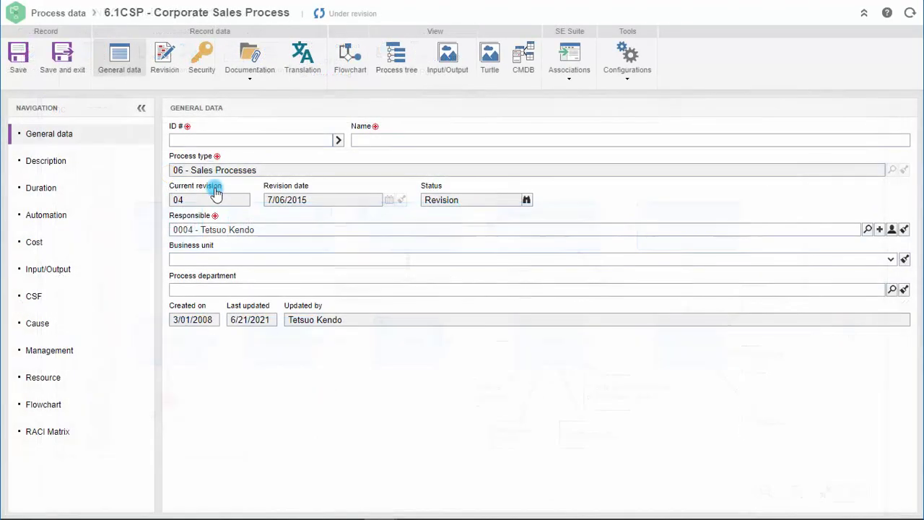
# - Enter 6.1CSP as the process ID and Corporate Sales Process as its name in the general data
pyautogui.click(204, 141)
pyautogui.click(354, 137)
pyautogui.write('Corporate Sale')
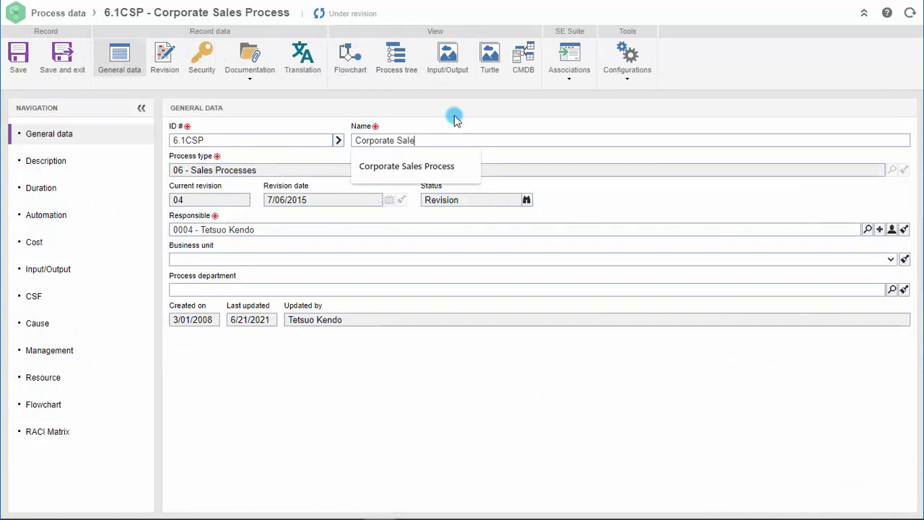
pyautogui.write('s Process')
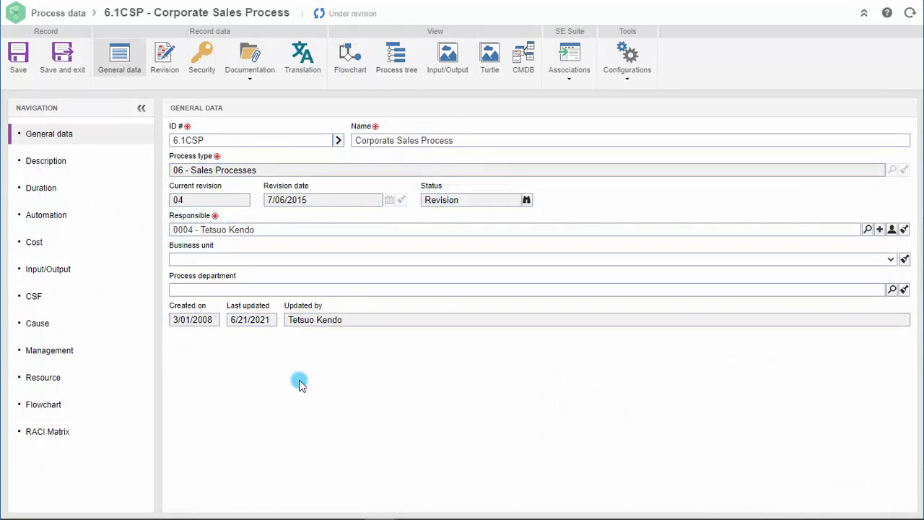
# - Review the Corporate Sales Process's cost, input/output and resource records
pyautogui.click(107, 243)
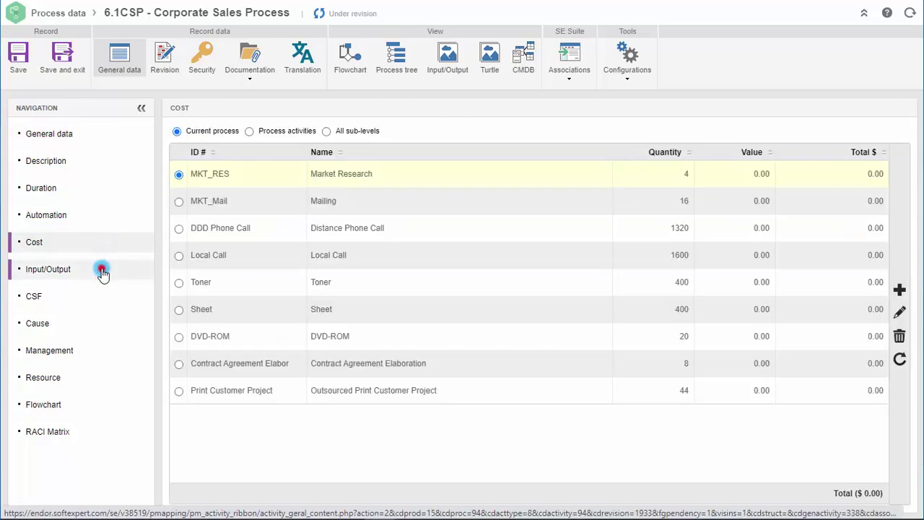
pyautogui.click(103, 271)
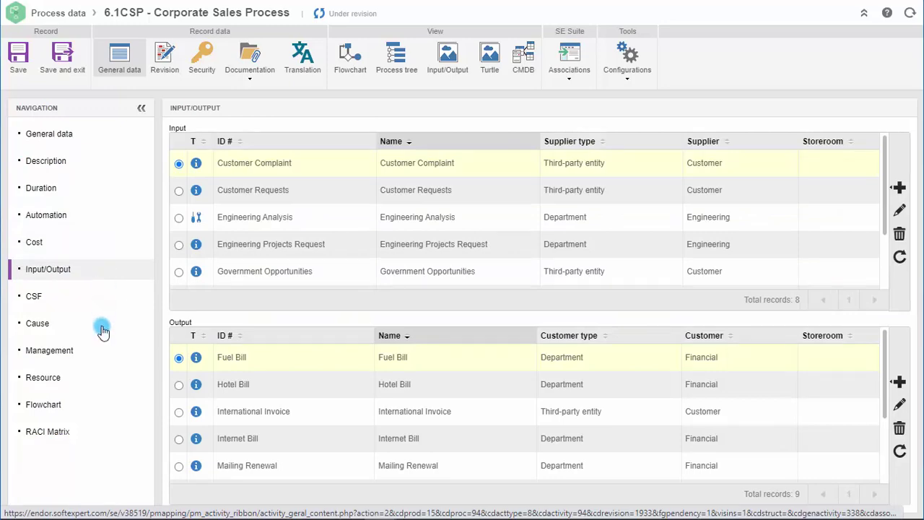
pyautogui.click(99, 378)
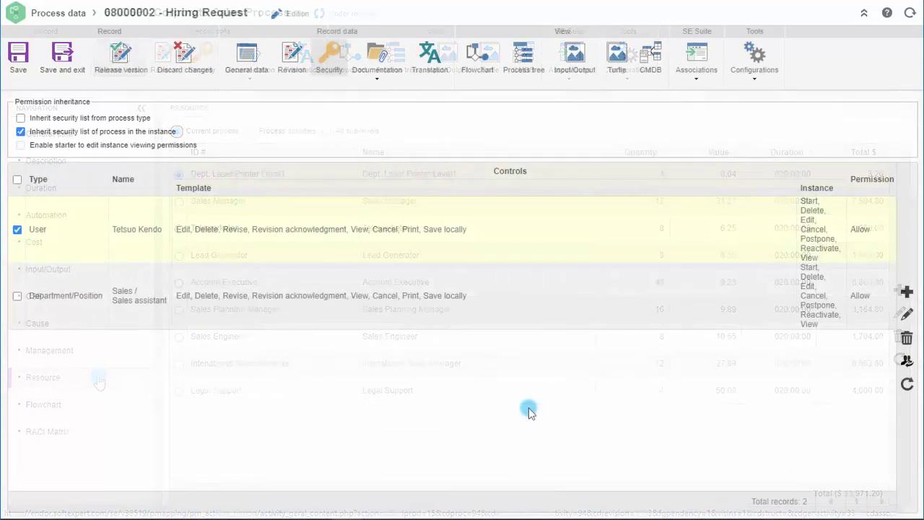
# - Start a new security permission for functional roles with the controls Edit, Revise and View process model plus Save locally
pyautogui.click(909, 293)
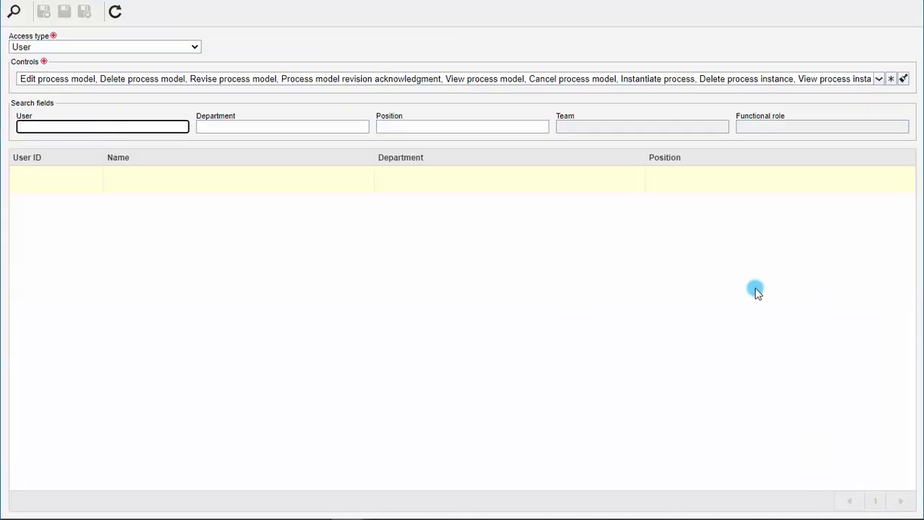
pyautogui.click(193, 48)
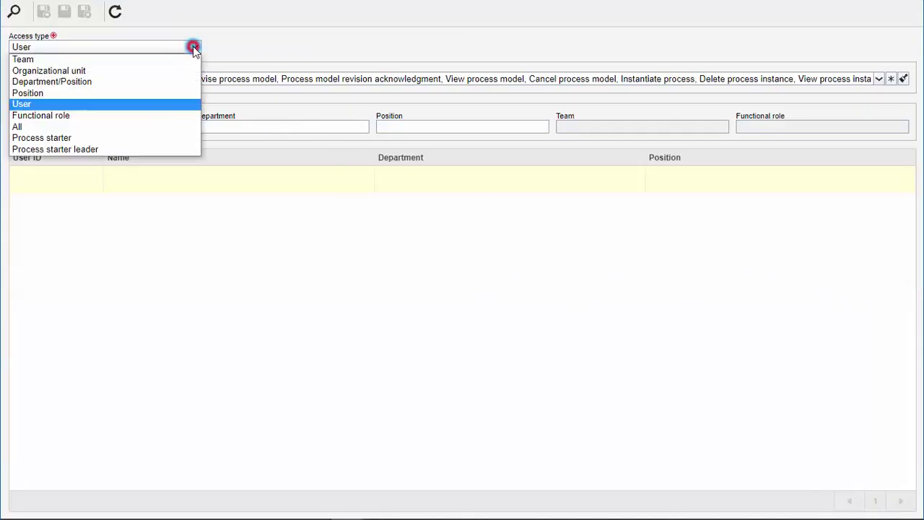
pyautogui.click(179, 117)
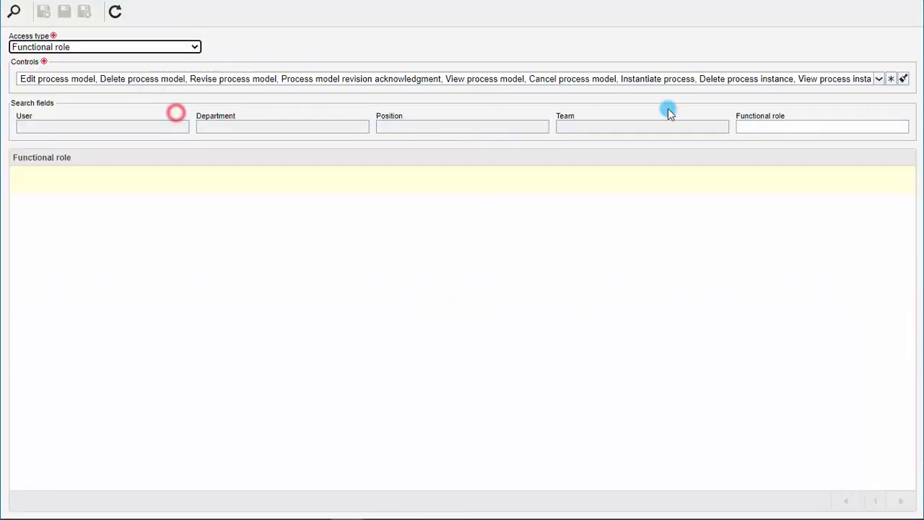
pyautogui.click(902, 81)
pyautogui.click(879, 79)
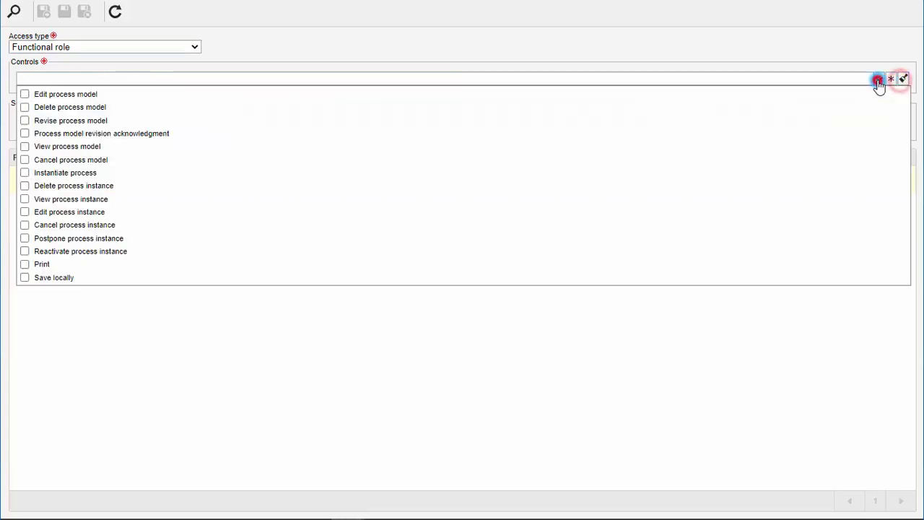
pyautogui.click(65, 93)
pyautogui.click(65, 121)
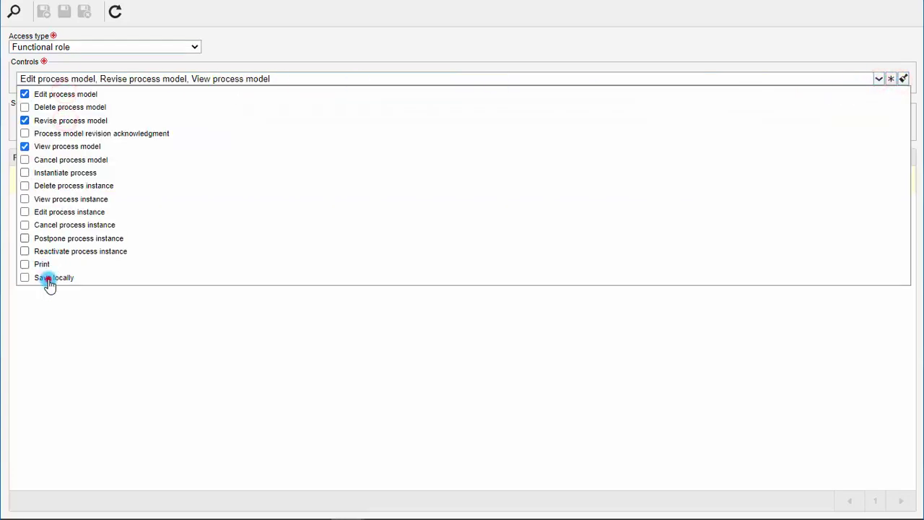
pyautogui.click(48, 280)
pyautogui.click(879, 78)
# - List all functional roles and add Adm - Administrator to the Hiring Request process's security list
pyautogui.click(754, 126)
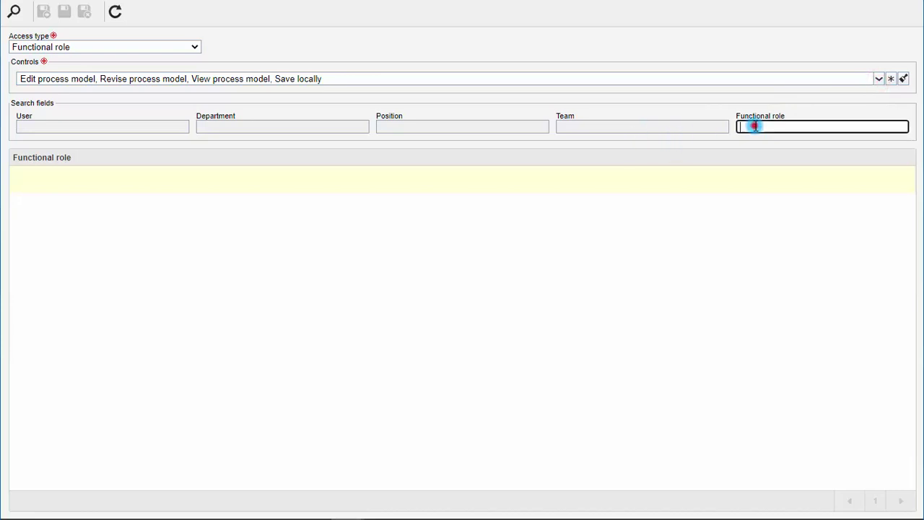
pyautogui.press('Return')
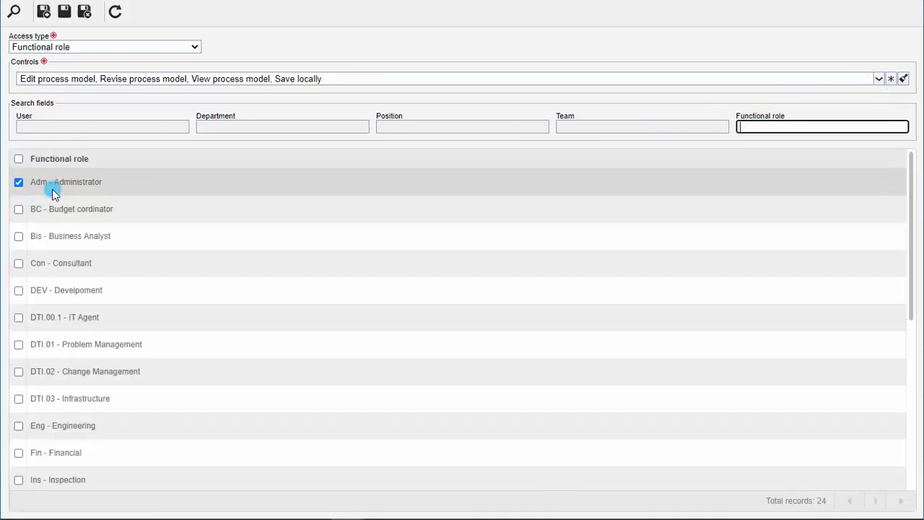
pyautogui.click(53, 189)
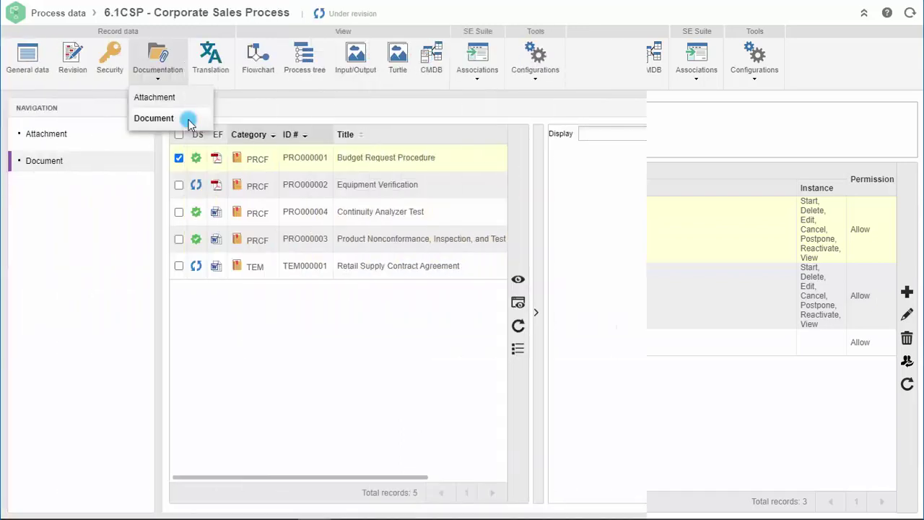
# - Review the Corporate Sales Process's documents, previewing Equipment Verification, and its associated courses, indicators and risks
pyautogui.click(188, 120)
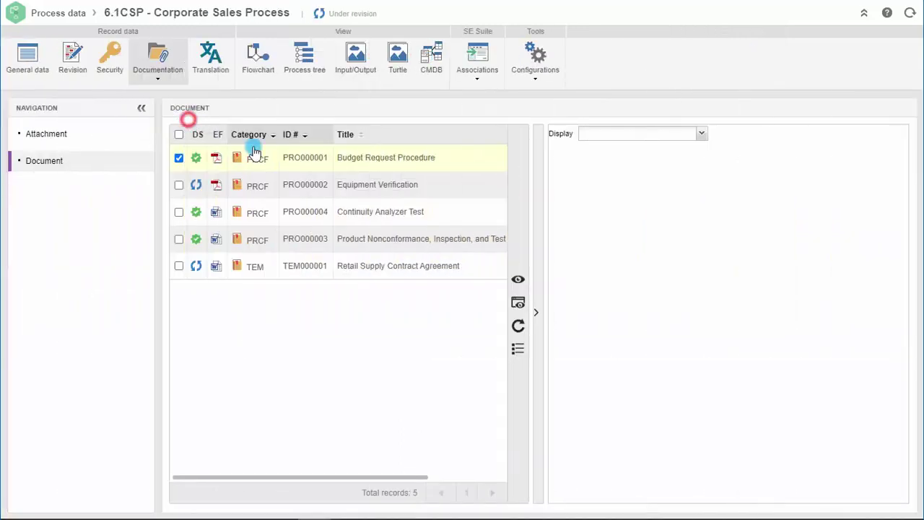
pyautogui.click(395, 186)
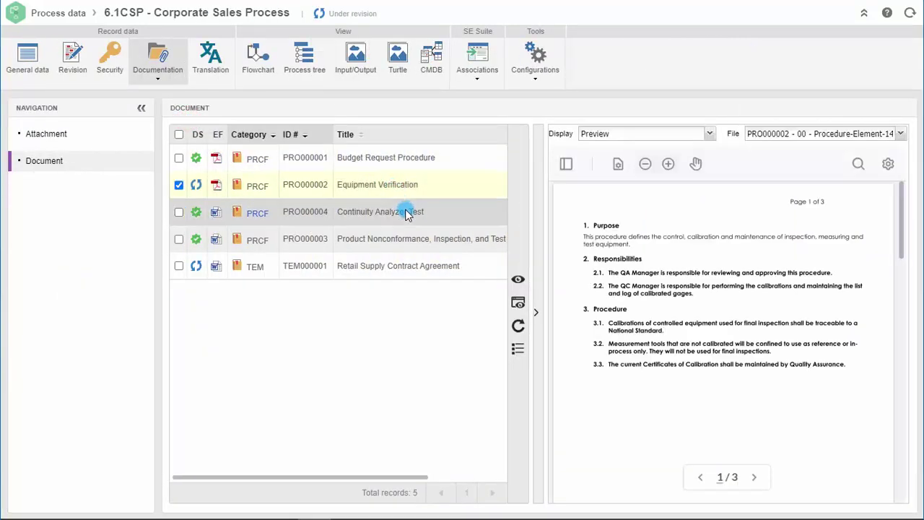
pyautogui.click(477, 81)
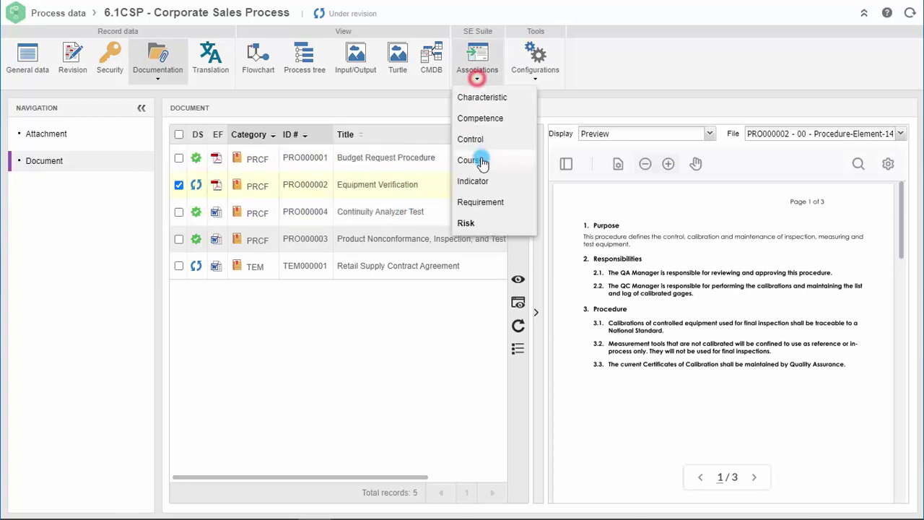
pyautogui.click(501, 161)
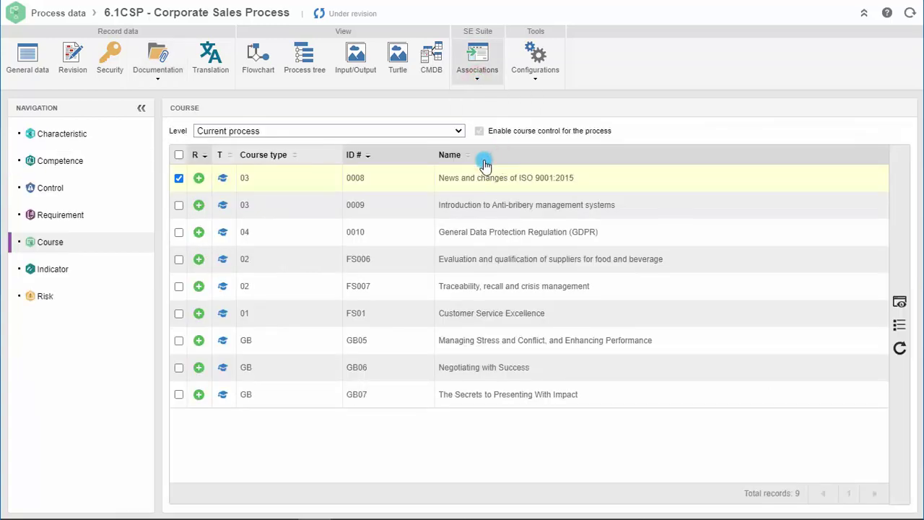
pyautogui.click(95, 276)
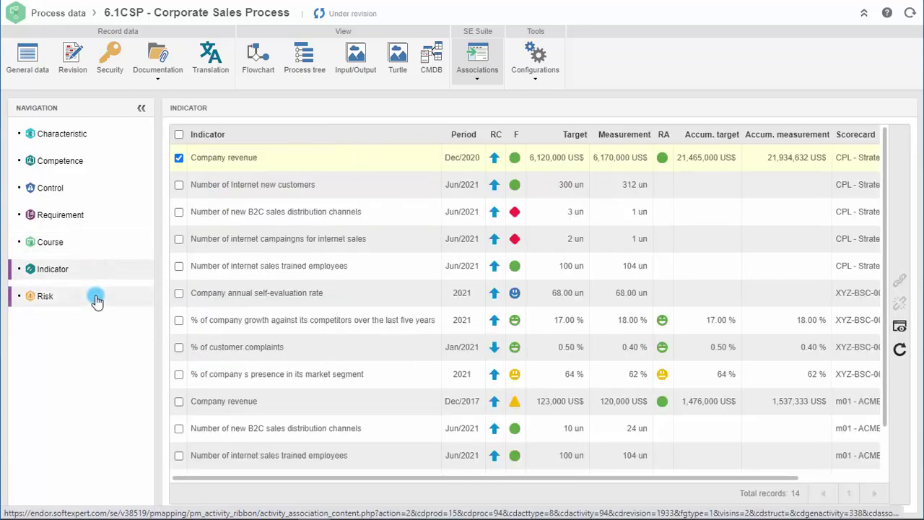
pyautogui.click(97, 301)
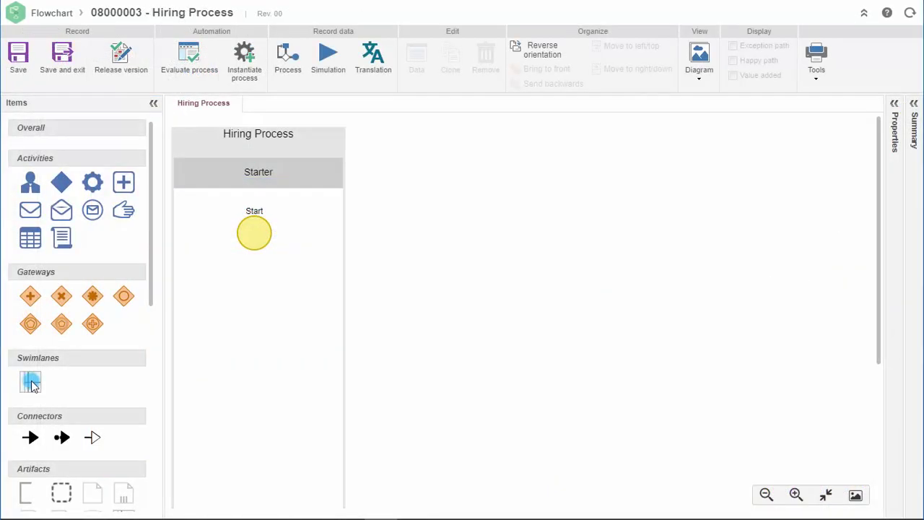
# - Add three more swimlanes to the Hiring Process flowchart beside the Starter lane
pyautogui.click(30, 383)
pyautogui.click(31, 382)
pyautogui.click(31, 383)
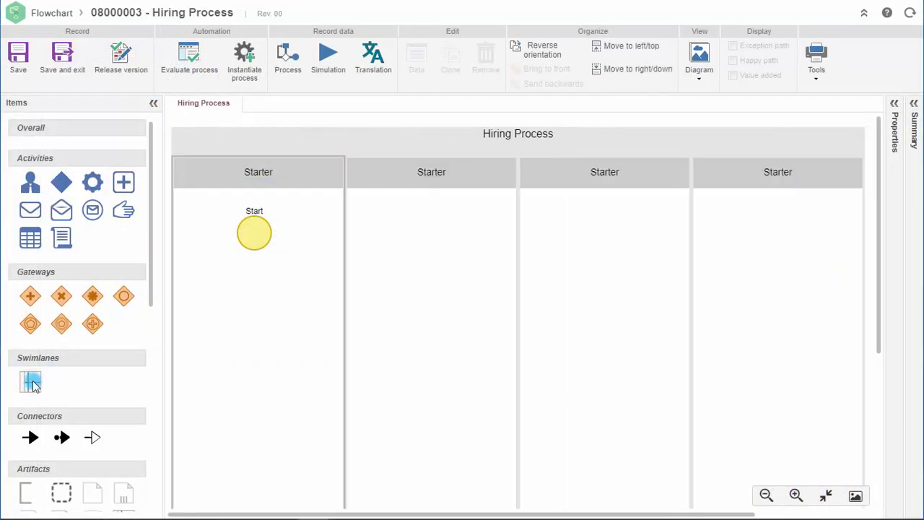
# - Rename the three added swimlanes HR, Finance and Director, in that order
pyautogui.click(407, 270)
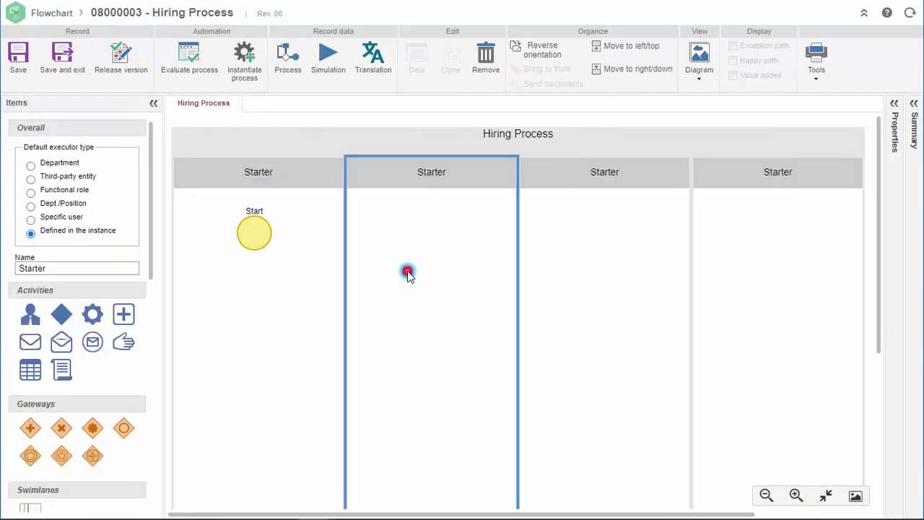
pyautogui.moveTo(47, 268); pyautogui.dragTo(12, 268)
pyautogui.write('HR')
pyautogui.click(580, 254)
pyautogui.write('Finance')
pyautogui.click(720, 254)
pyautogui.write('Director')
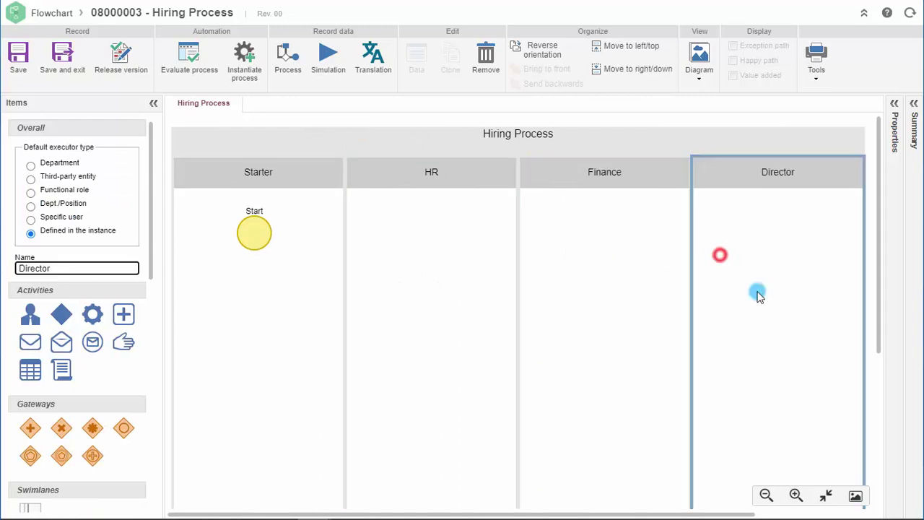
# - Place a user activity below the Start event in the Starter lane and connect Start to it
pyautogui.moveTo(31, 314); pyautogui.dragTo(253, 319)
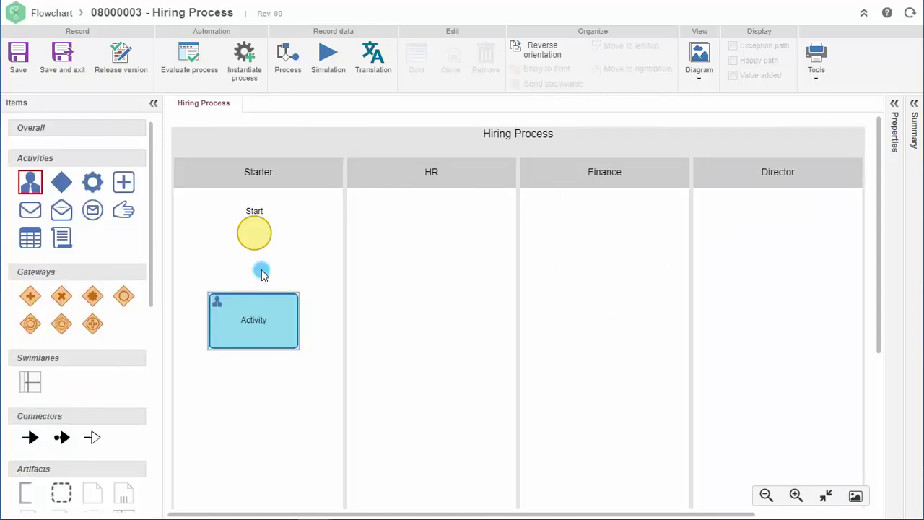
pyautogui.click(258, 241)
pyautogui.moveTo(291, 270); pyautogui.dragTo(253, 319)
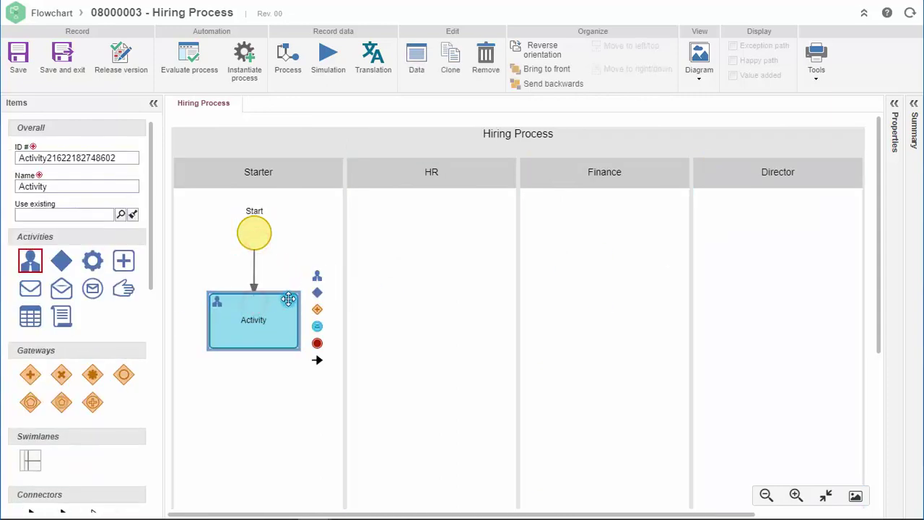
# - Add a decision in the HR lane connected from the activity, and an Inclusive (OR) gateway in the Finance lane
pyautogui.click(315, 293)
pyautogui.moveTo(366, 321); pyautogui.dragTo(434, 321)
pyautogui.moveTo(123, 374); pyautogui.dragTo(599, 321)
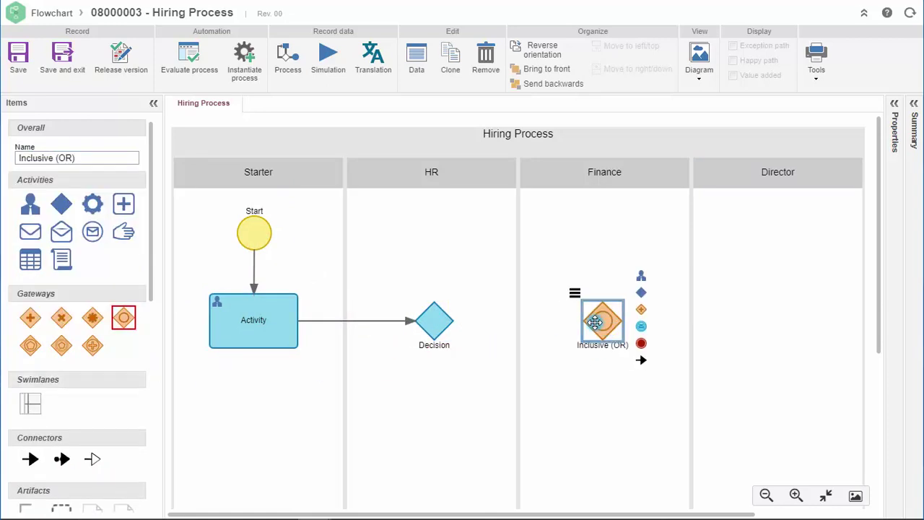
# - Connect the decision to the Inclusive (OR) gateway and to a new second activity lower in the Starter lane
pyautogui.click(454, 320)
pyautogui.moveTo(460, 320); pyautogui.dragTo(254, 430)
pyautogui.click(450, 322)
pyautogui.click(473, 276)
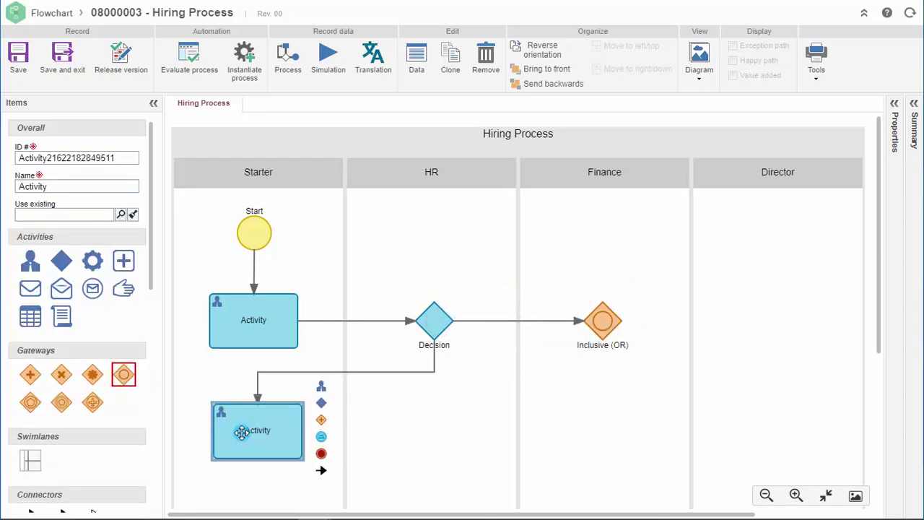
# - Name the lower activity Review Task, the gateway Is new position or wage increase?, the decision HR Approval. OK? and the upper activity Request
pyautogui.write('Review Task')
pyautogui.click(603, 321)
pyautogui.write('Is new position or wage increase?')
pyautogui.click(437, 318)
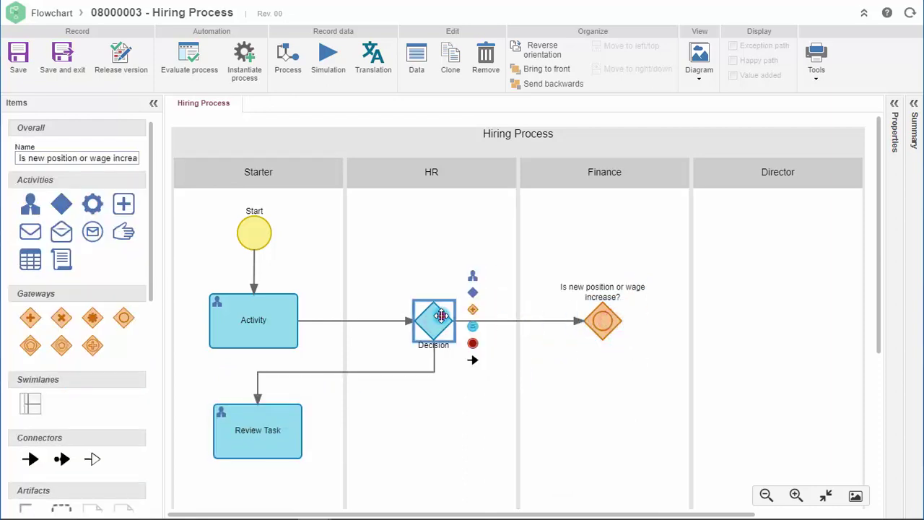
pyautogui.write('HR Approval. OK?')
pyautogui.click(252, 322)
pyautogui.write('Request')
pyautogui.click(426, 318)
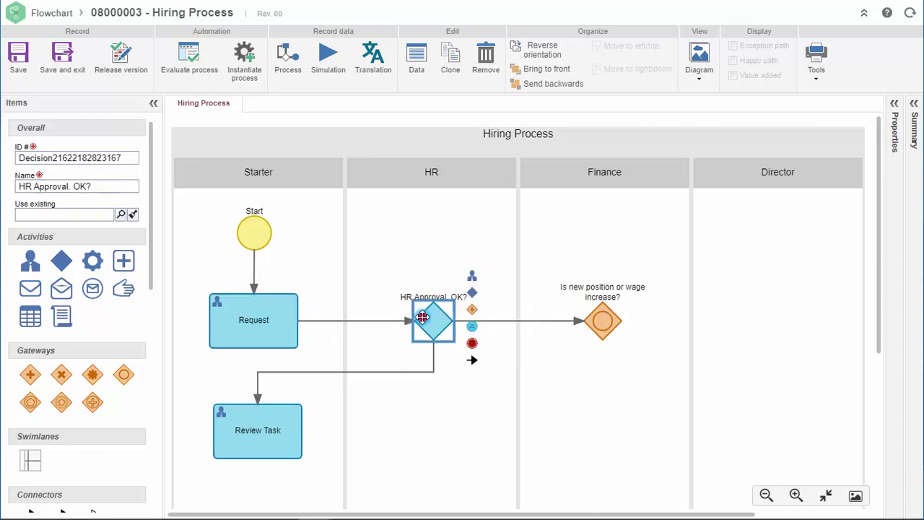
# - Recolor the HR Approval. OK? decision with background #FFCC99 and border #CC6600
pyautogui.click(894, 112)
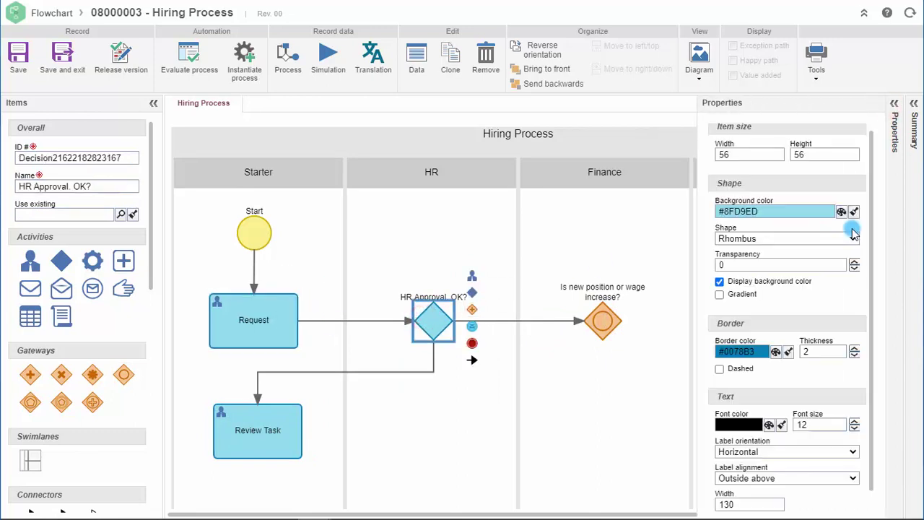
pyautogui.click(842, 212)
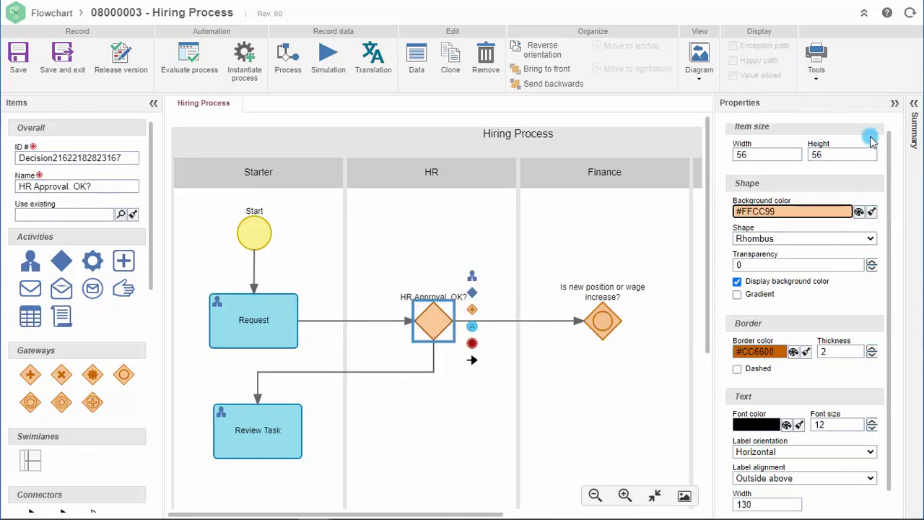
pyautogui.click(894, 104)
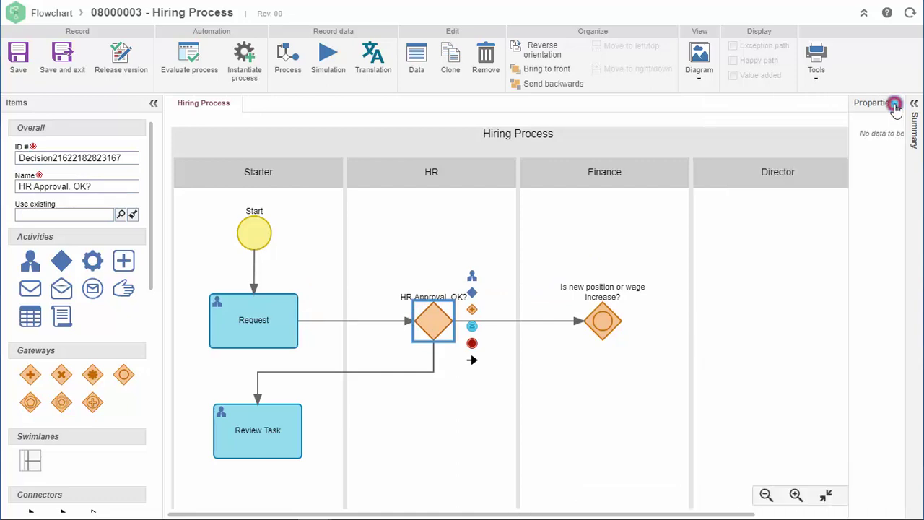
pyautogui.click(744, 115)
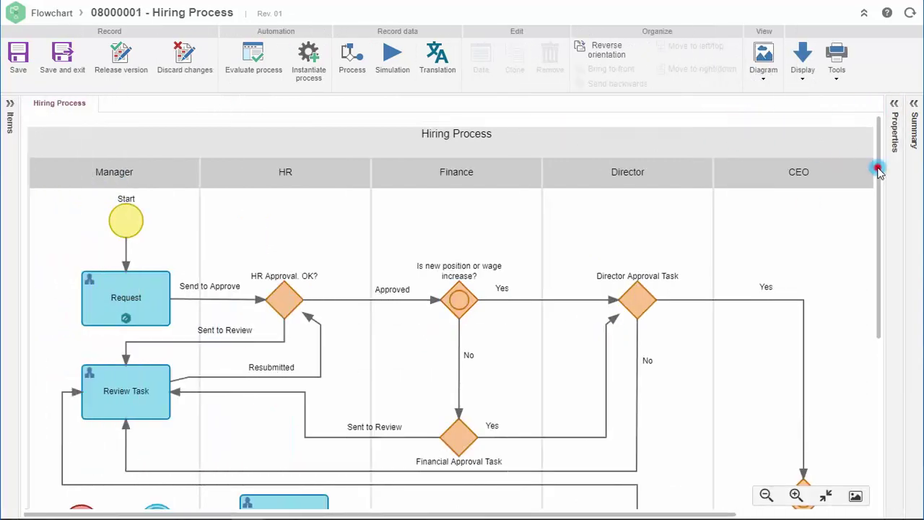
# - Enable Spanish translation for the Hiring Process, name it Proceso de contratación and describe it as company-applicant interactions leading up to contract execution
pyautogui.moveTo(879, 170); pyautogui.dragTo(878, 221)
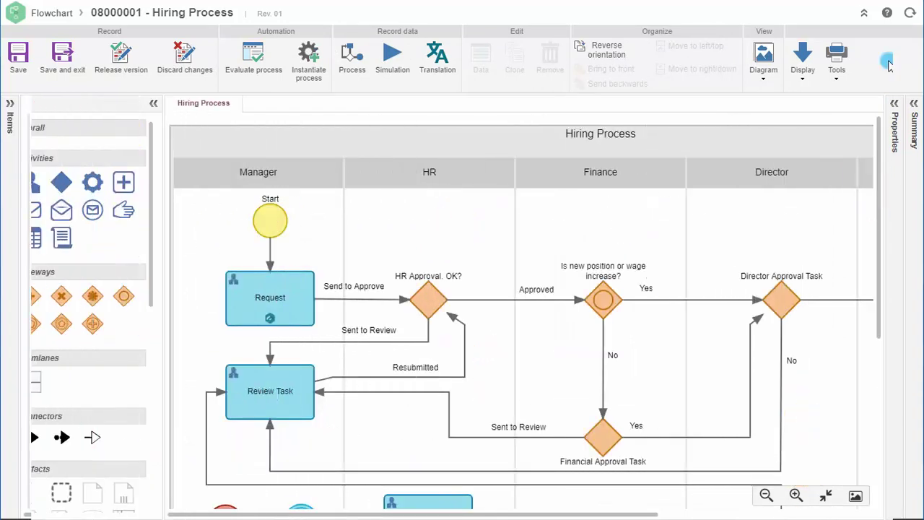
pyautogui.click(450, 68)
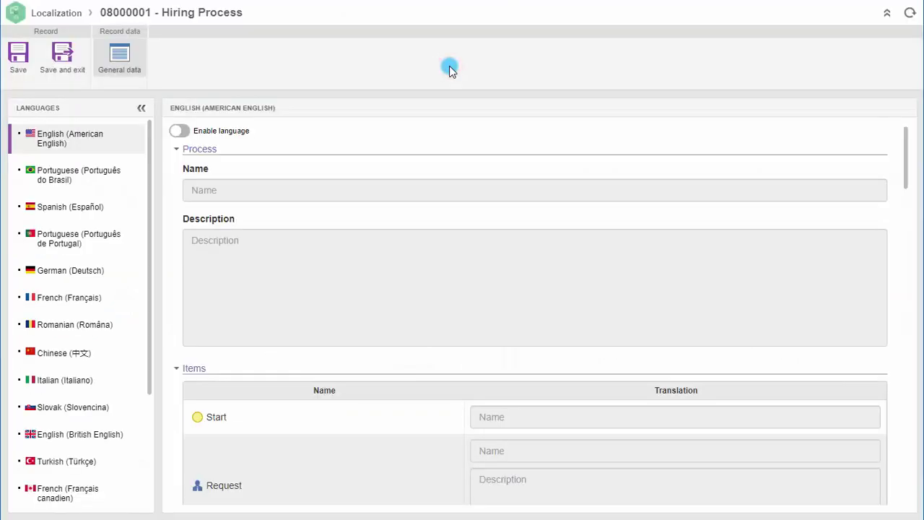
pyautogui.click(137, 208)
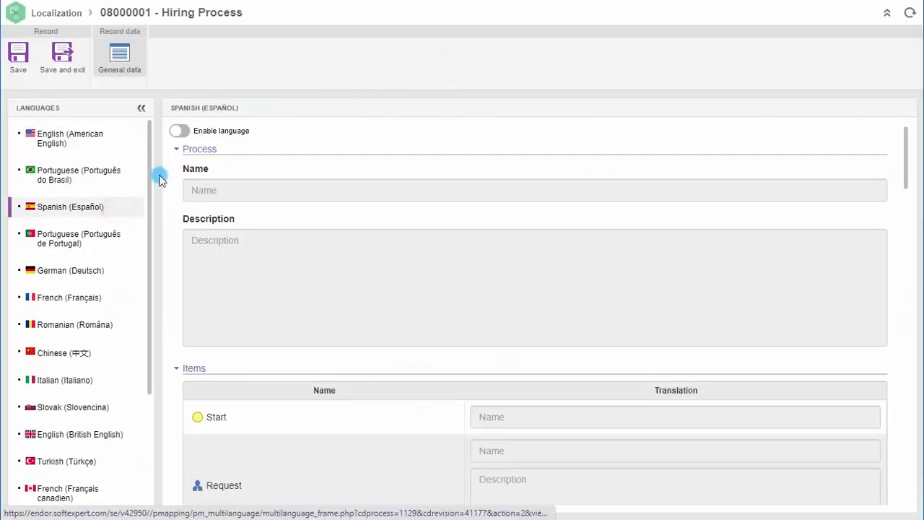
pyautogui.click(244, 135)
pyautogui.click(256, 190)
pyautogui.write('Proceso de contratación')
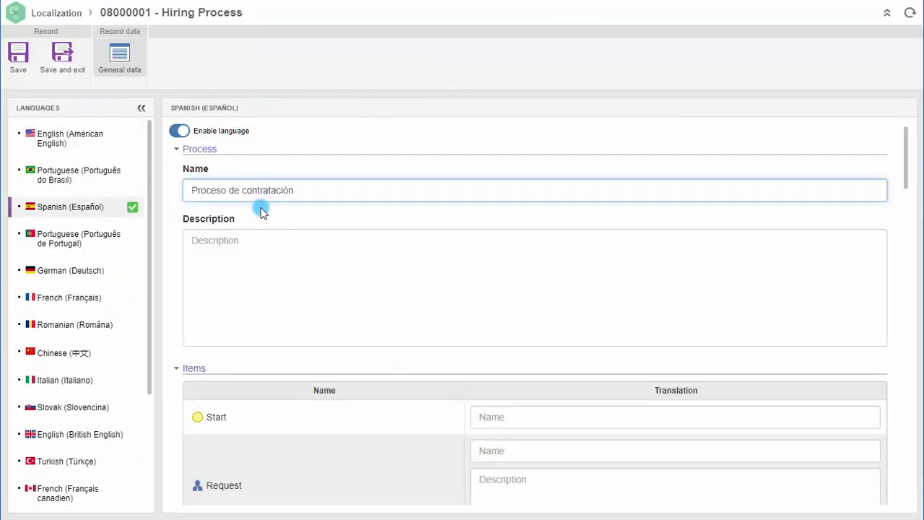
pyautogui.click(261, 243)
pyautogui.write('El proceso de contratación es aquella serie de interacciones entre la empresa y los postulantes a ocupar un puesto de trabajo, hasta llegar a la ejecución del contrato')
# - Translate the item names into Spanish: Start as Inicio, Request as Solicitud, and HR Approval. OK? as Aprobación de RRHH. ¿OK?
pyautogui.scroll(-2, 306, 255)
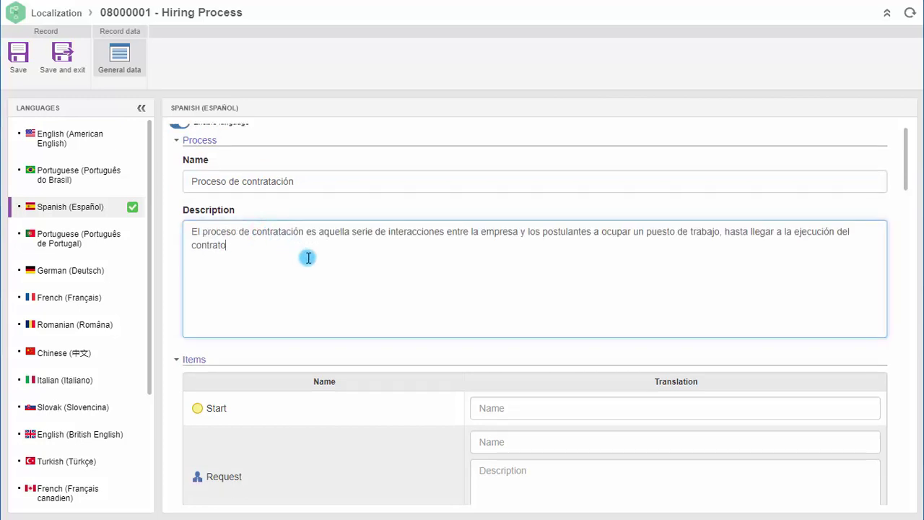
pyautogui.click(524, 283)
pyautogui.write('Inicio')
pyautogui.press('Tab')
pyautogui.write('Solicitud')
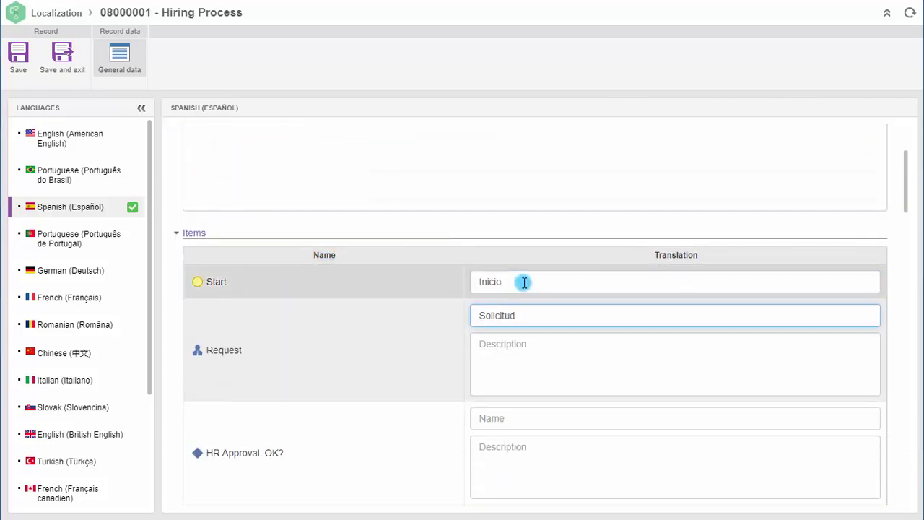
pyautogui.click(558, 418)
pyautogui.write('Aprobación de RRHH. ¿OK?')
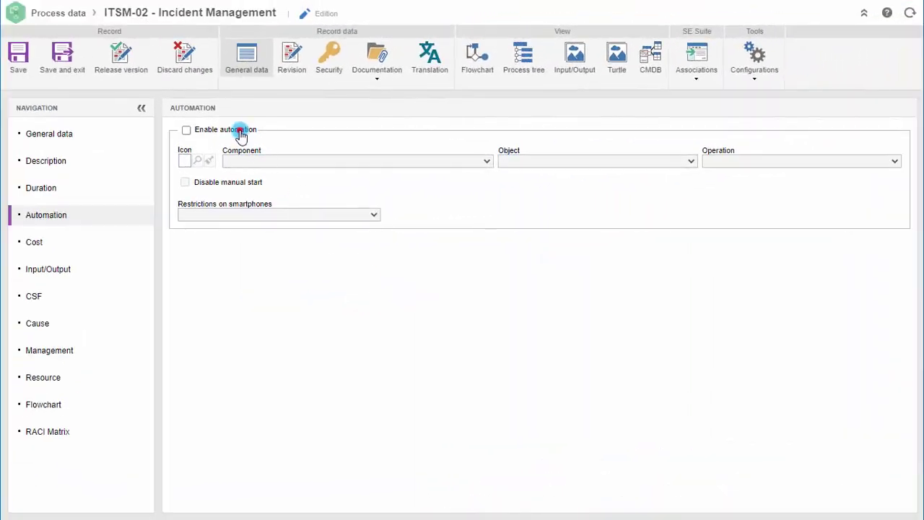
# - Enable automation for the Incident Management process, choose an icon and set the component to Incident
pyautogui.click(240, 132)
pyautogui.click(197, 160)
pyautogui.click(322, 374)
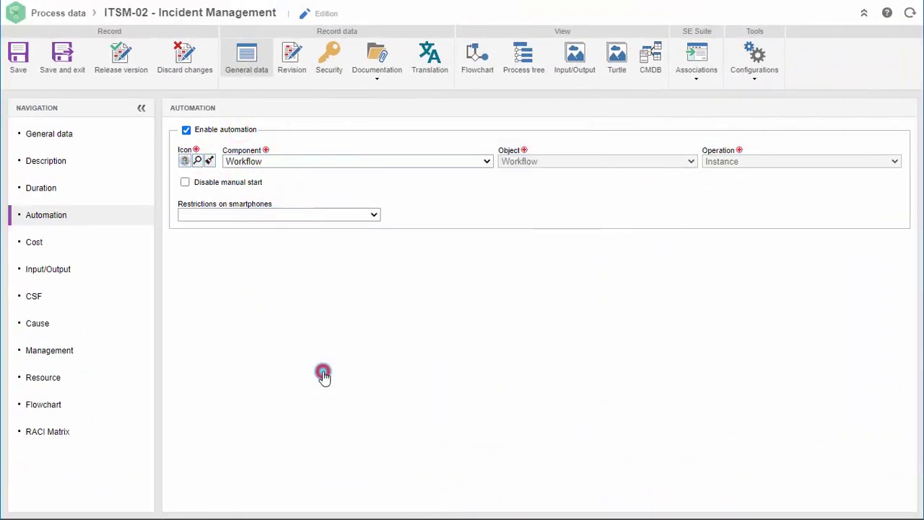
pyautogui.click(400, 160)
pyautogui.click(402, 240)
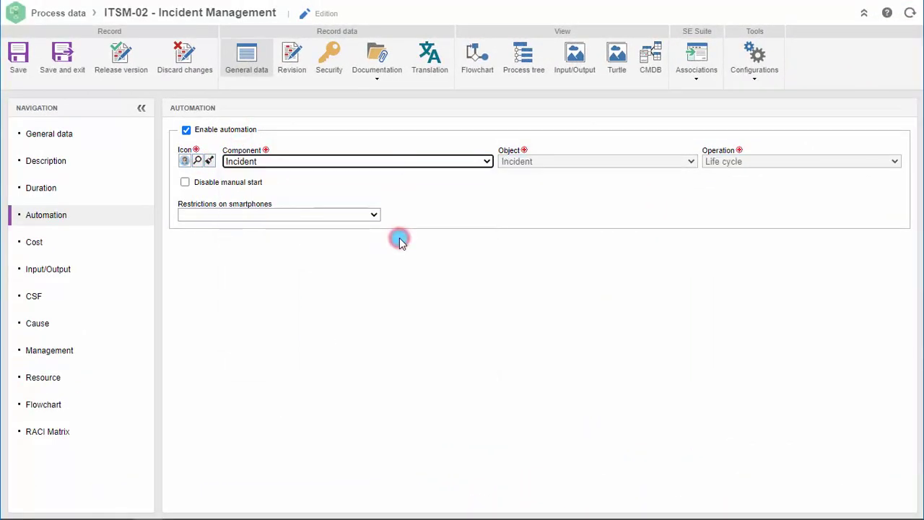
# - In the process's variable duration (SLA) definitions, assign the On-hold status to Pause and the Closed status to Stop
pyautogui.click(85, 188)
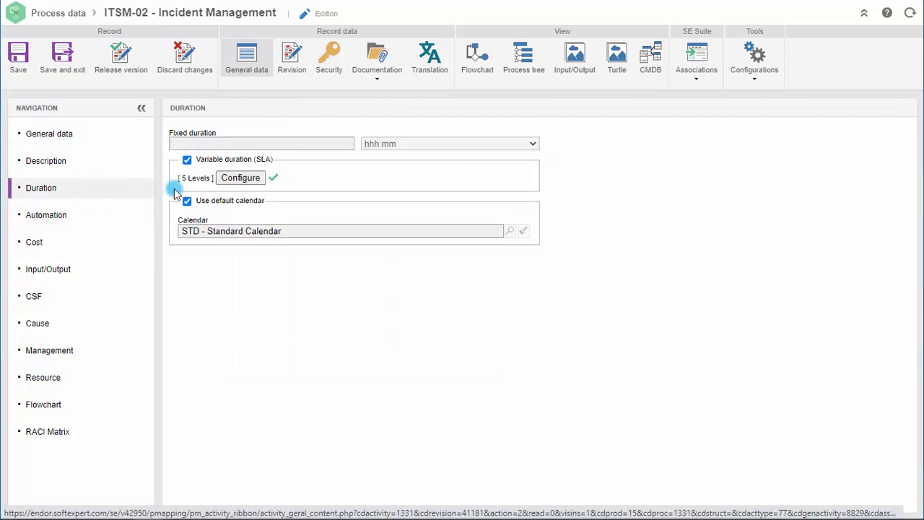
pyautogui.click(263, 184)
pyautogui.moveTo(310, 153); pyautogui.dragTo(447, 263)
pyautogui.moveTo(322, 152); pyautogui.dragTo(646, 250)
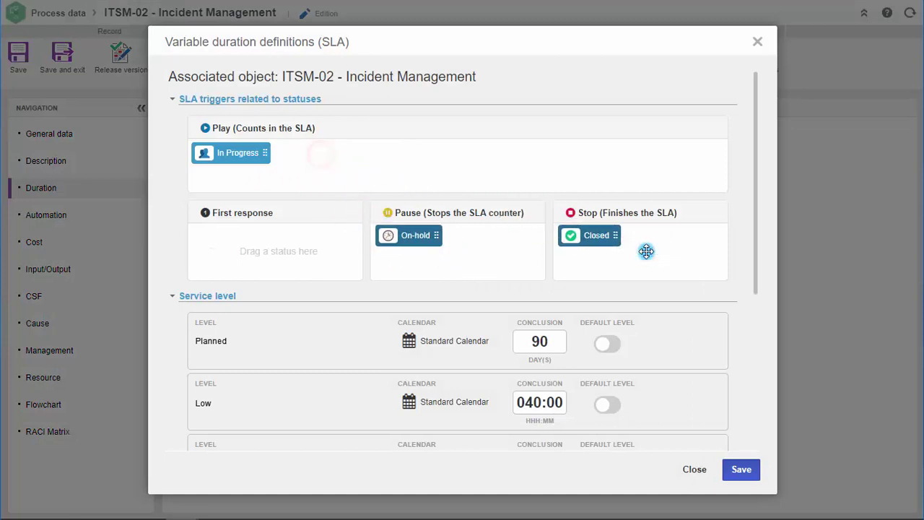
# - Set the Planned service level's conclusion to 1 day and save the SLA definitions
pyautogui.doubleClick(543, 341)
pyautogui.write('1')
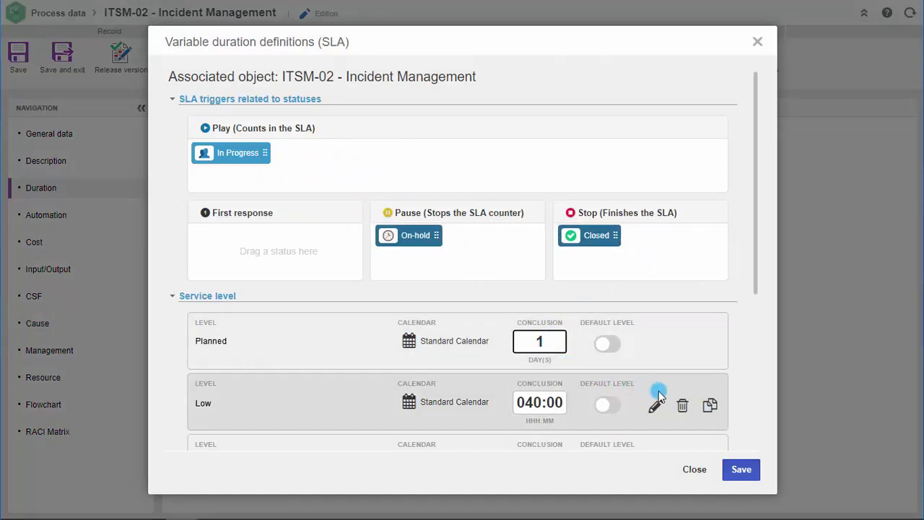
pyautogui.click(745, 471)
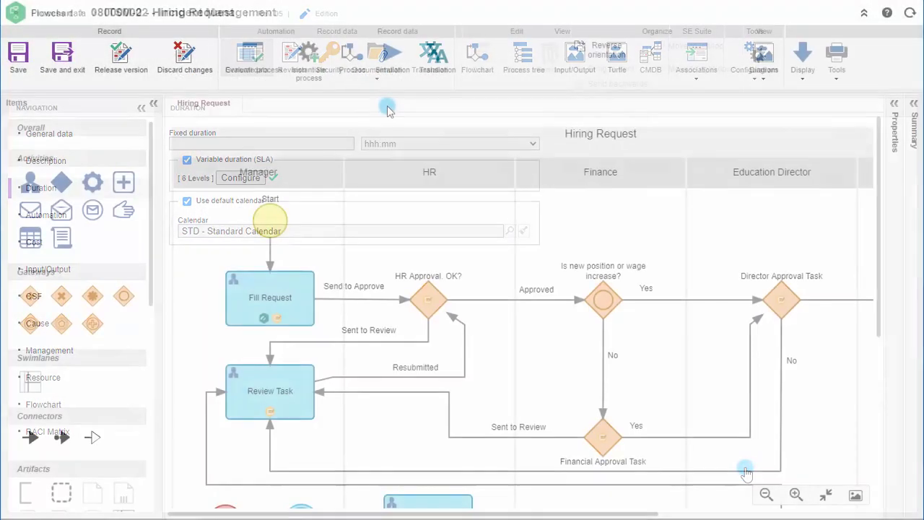
# - Open the simulation of the Hiring Request flowchart and load the saved Realistic simulation
pyautogui.click(393, 65)
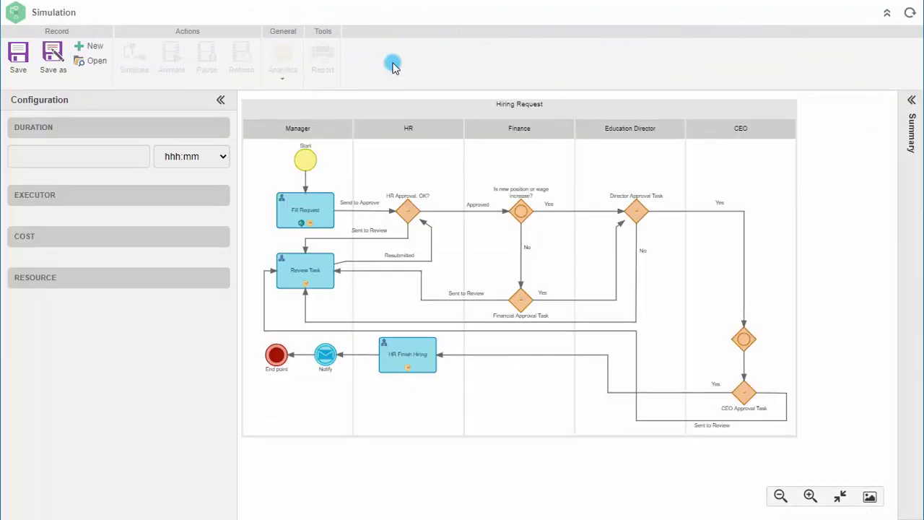
pyautogui.click(98, 62)
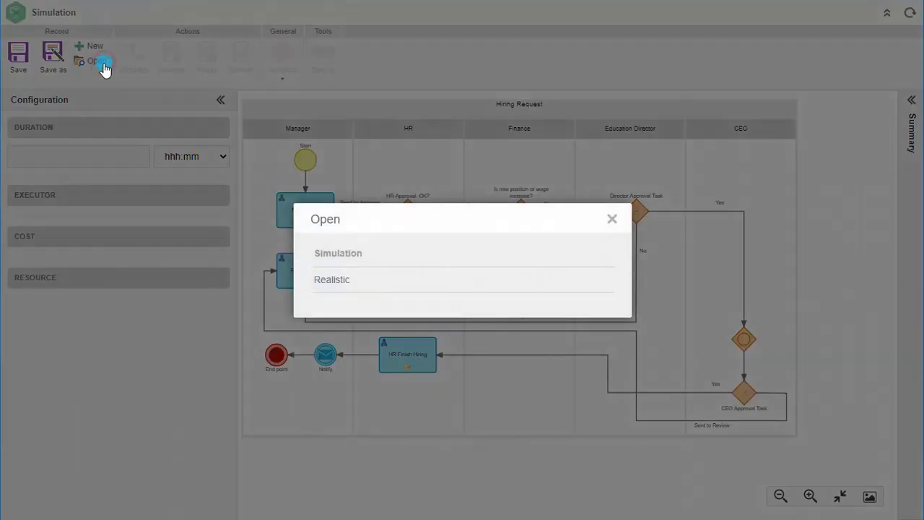
pyautogui.click(360, 283)
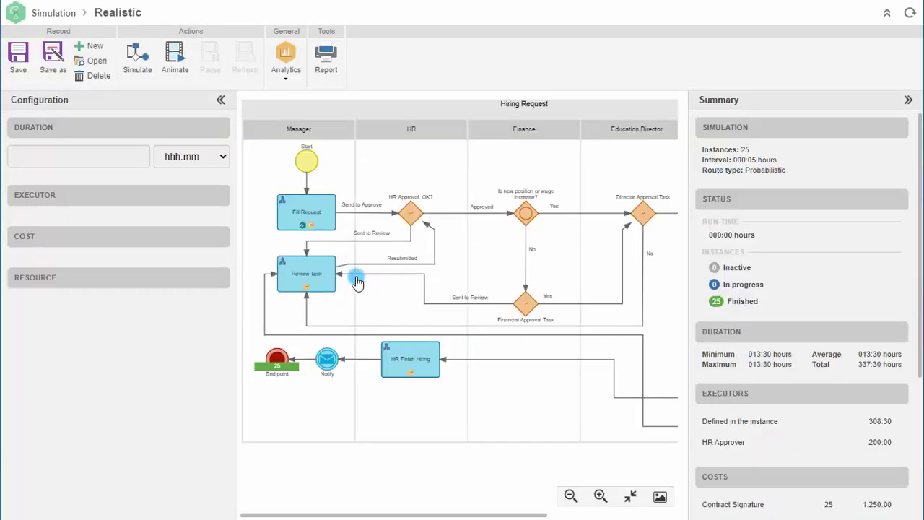
# - Examine the Fill Request activity's configured duration, executor, cost and resource
pyautogui.click(325, 223)
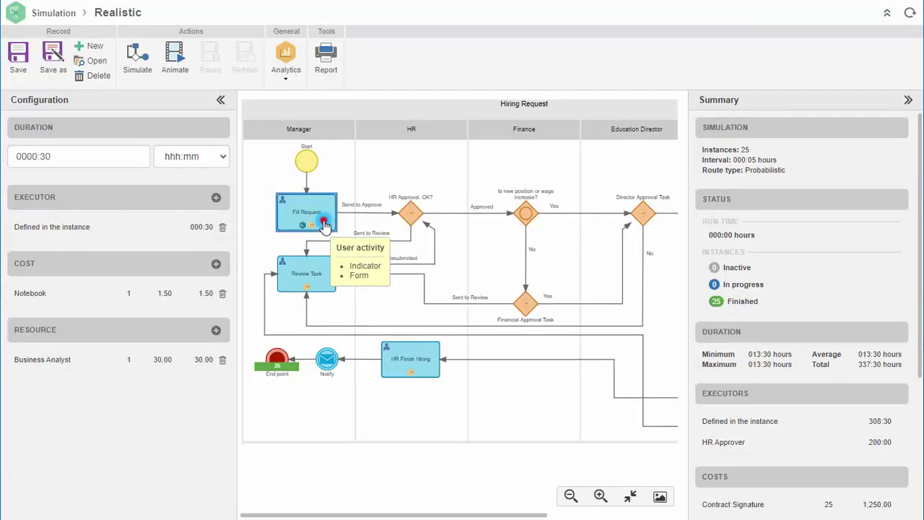
pyautogui.click(204, 230)
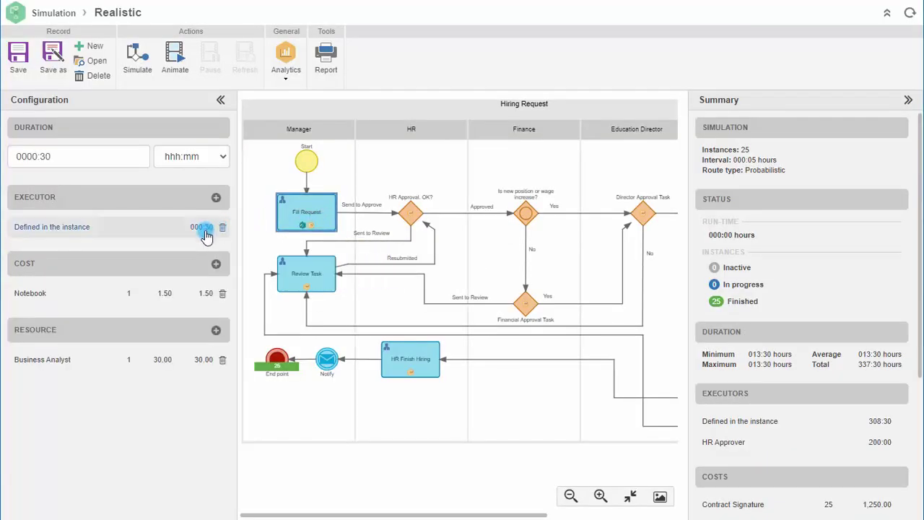
pyautogui.click(204, 291)
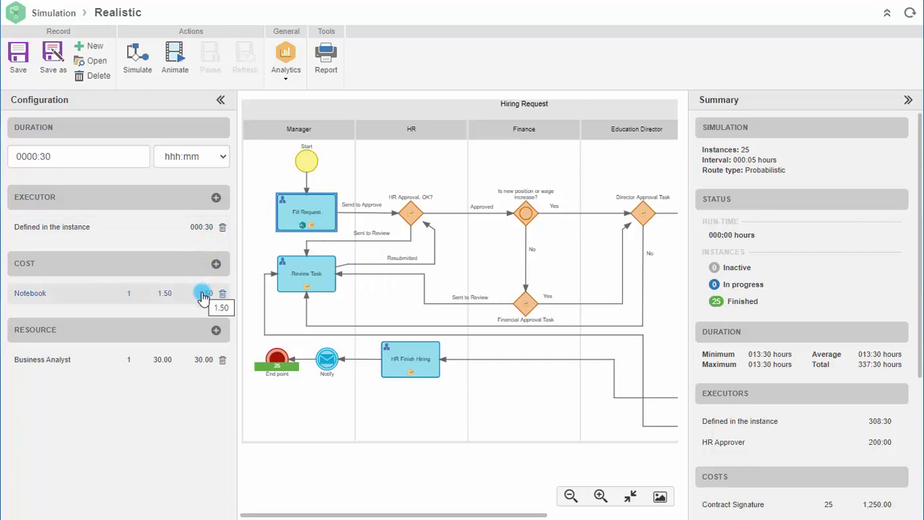
pyautogui.click(195, 360)
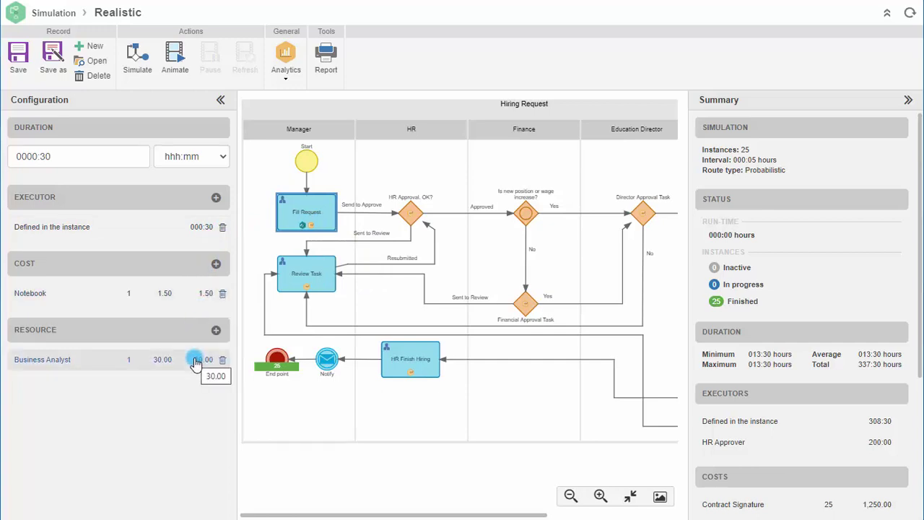
pyautogui.click(200, 330)
pyautogui.click(221, 145)
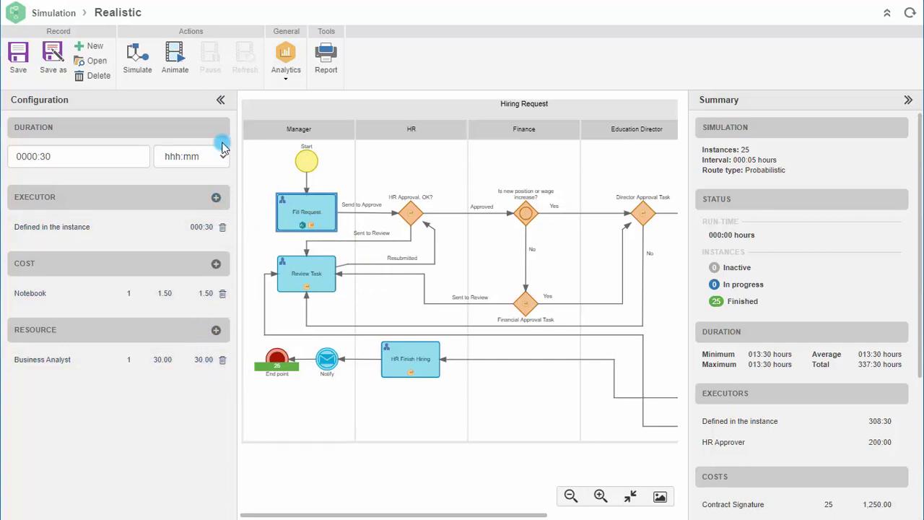
# - Collapse the simulation configuration and animate the Realistic simulation at an execution speed of 01 hour/s
pyautogui.click(224, 100)
pyautogui.click(177, 75)
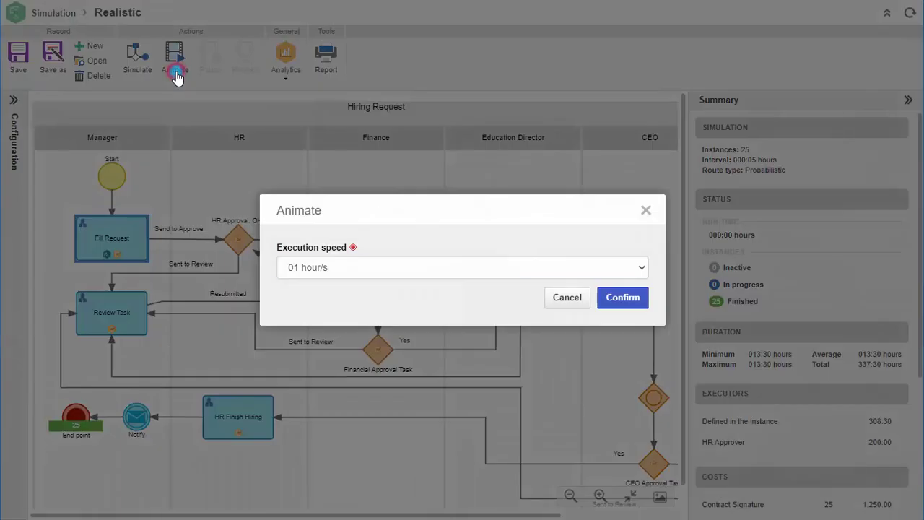
pyautogui.click(412, 205)
pyautogui.click(624, 299)
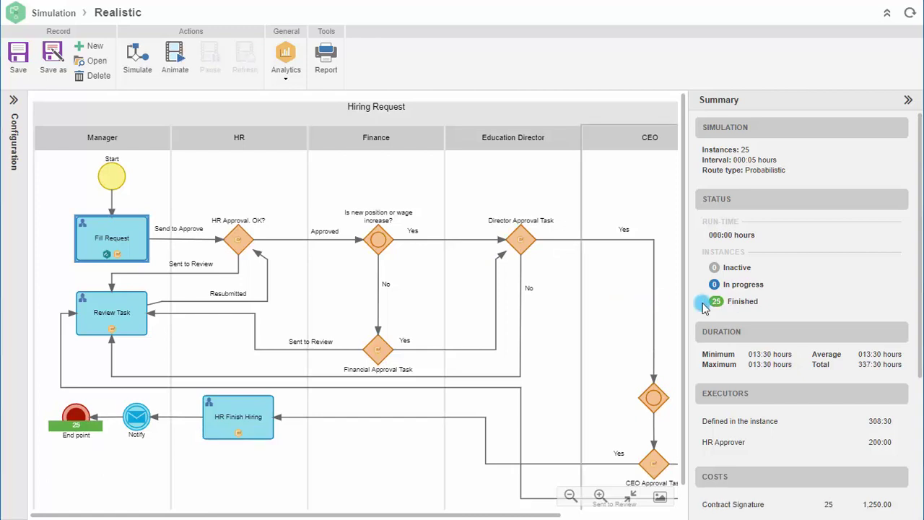
# - Build a costs analysis table with Activity and Cost as columns and the sum of Total as measure, and update it
pyautogui.click(287, 72)
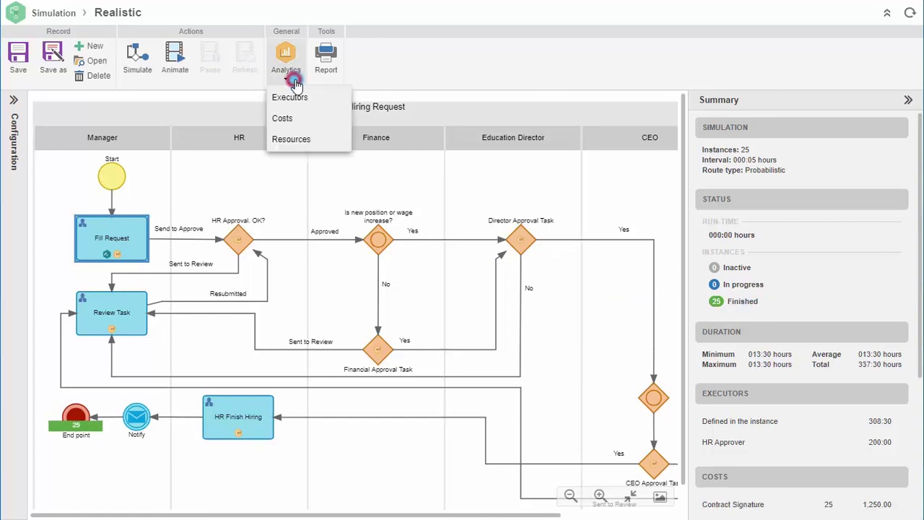
pyautogui.click(317, 122)
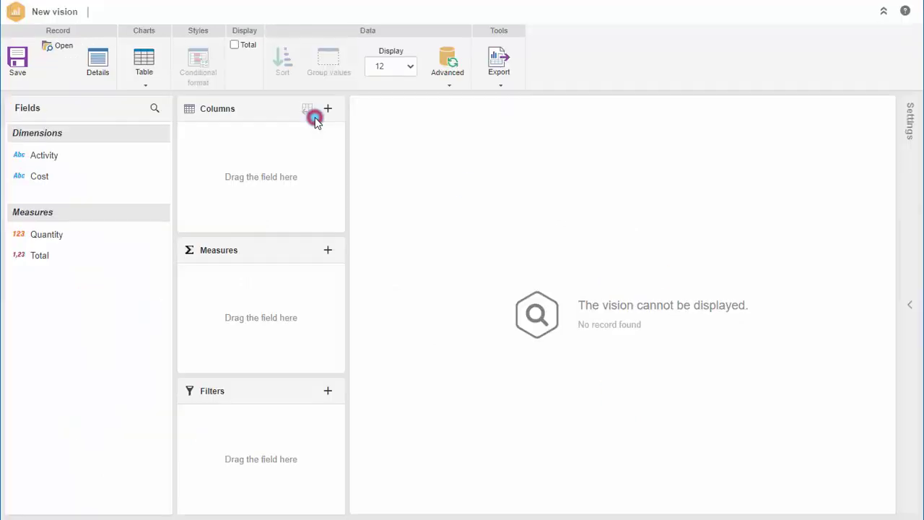
pyautogui.doubleClick(50, 154)
pyautogui.moveTo(42, 176); pyautogui.dragTo(198, 153)
pyautogui.moveTo(70, 255); pyautogui.dragTo(215, 276)
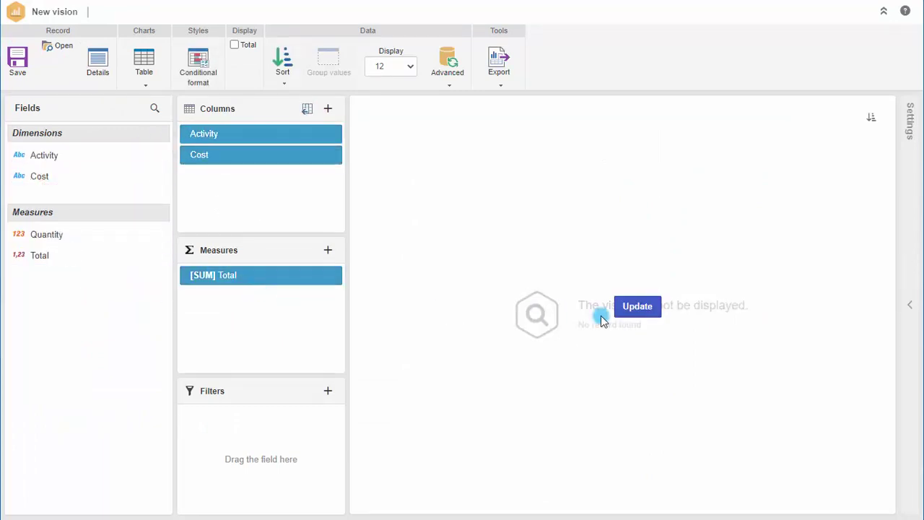
pyautogui.click(627, 309)
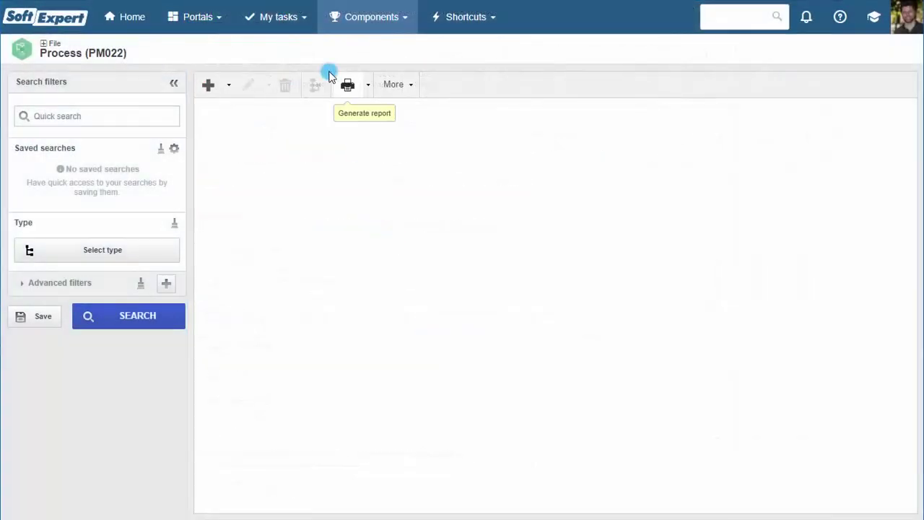
# - Acknowledge the pending revision of the Produce Content process with the comment "Ok, aware!" and save it
pyautogui.click(307, 22)
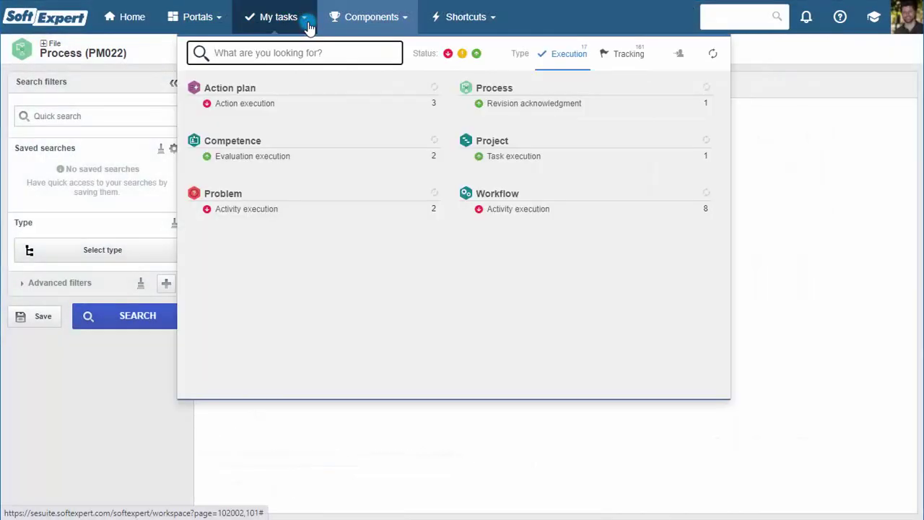
pyautogui.click(623, 107)
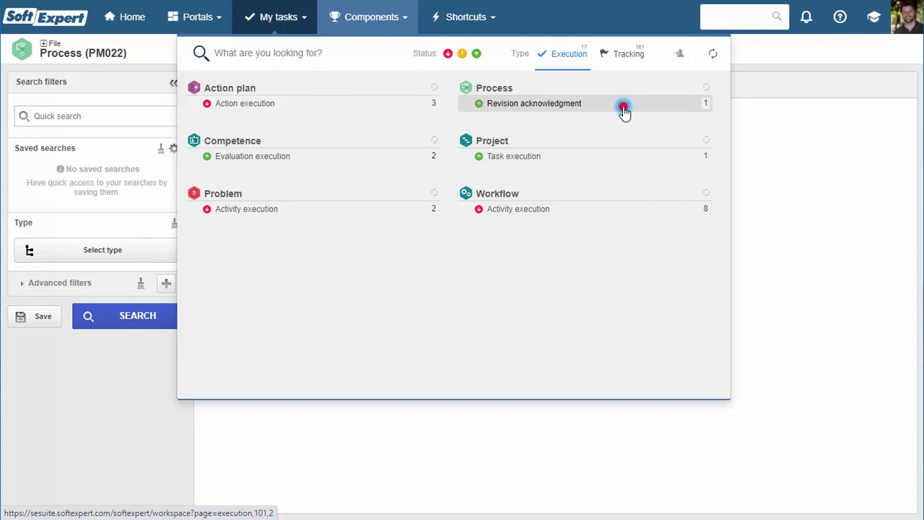
pyautogui.click(205, 85)
pyautogui.click(293, 237)
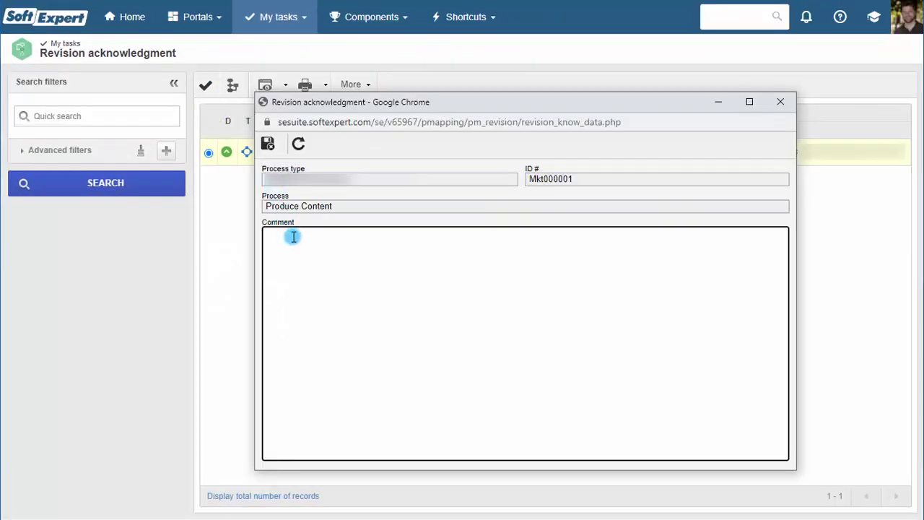
pyautogui.write('Ok, aware!')
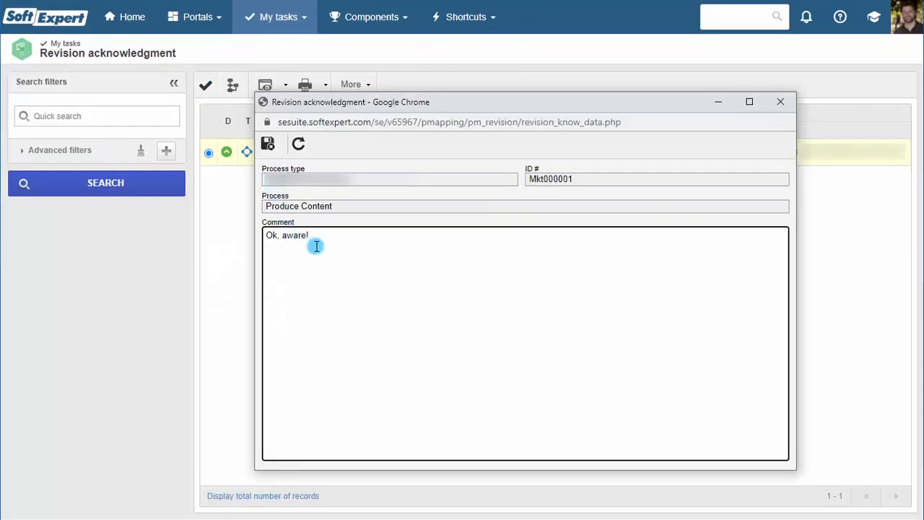
pyautogui.click(268, 145)
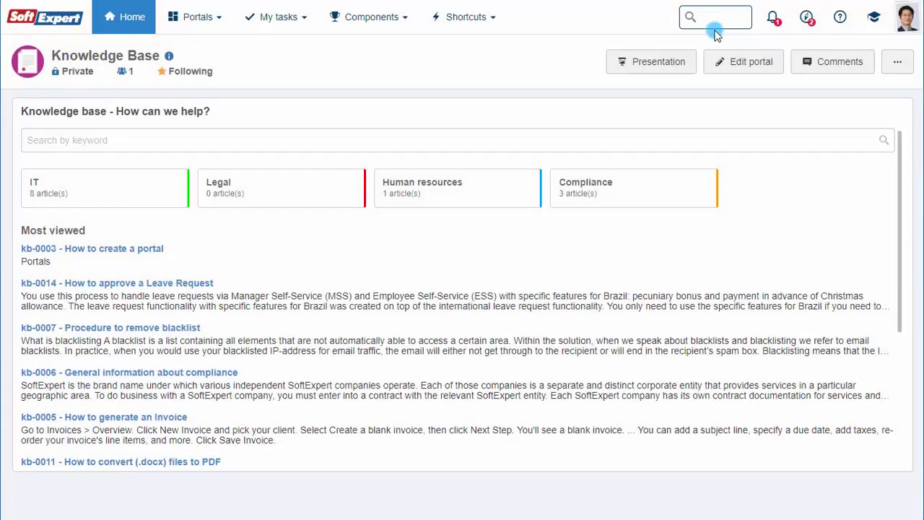
# - Search the Process component for "hiring request" and open the flowchart of the Hiring Request process
pyautogui.click(720, 20)
pyautogui.write('hiring')
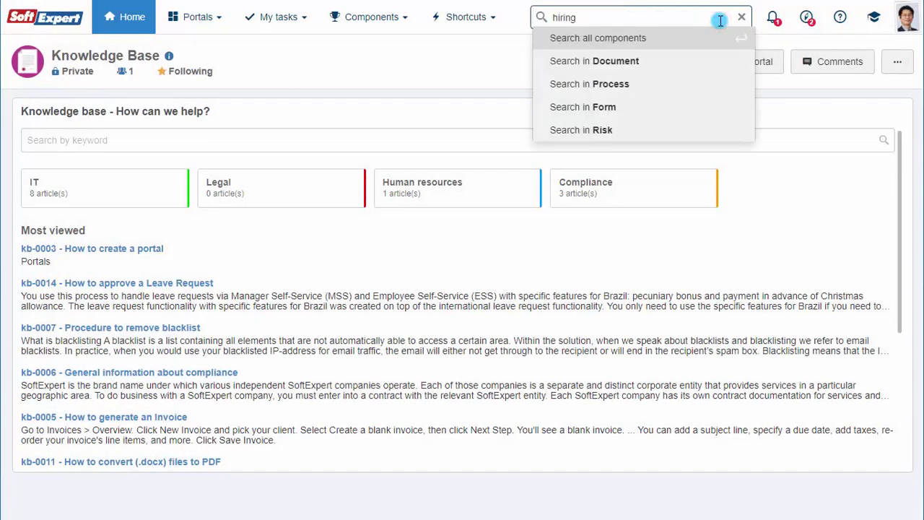
pyautogui.write(' request')
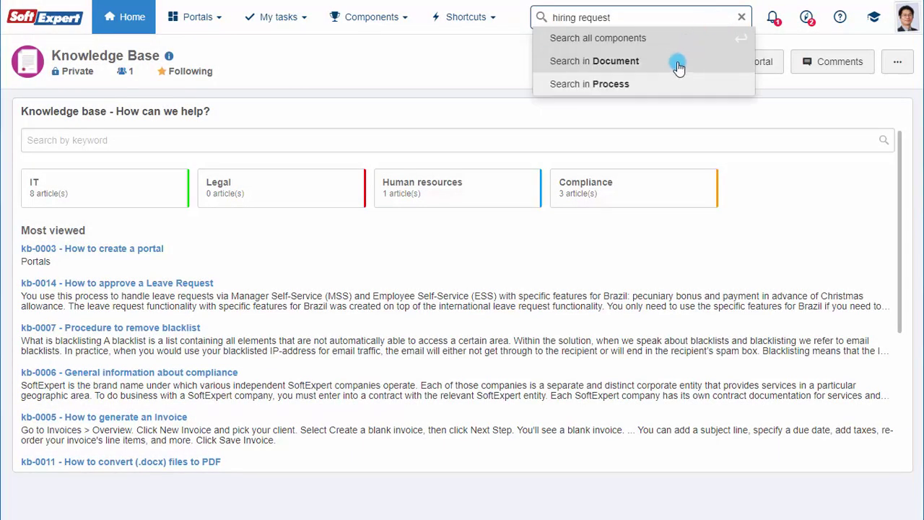
pyautogui.click(675, 85)
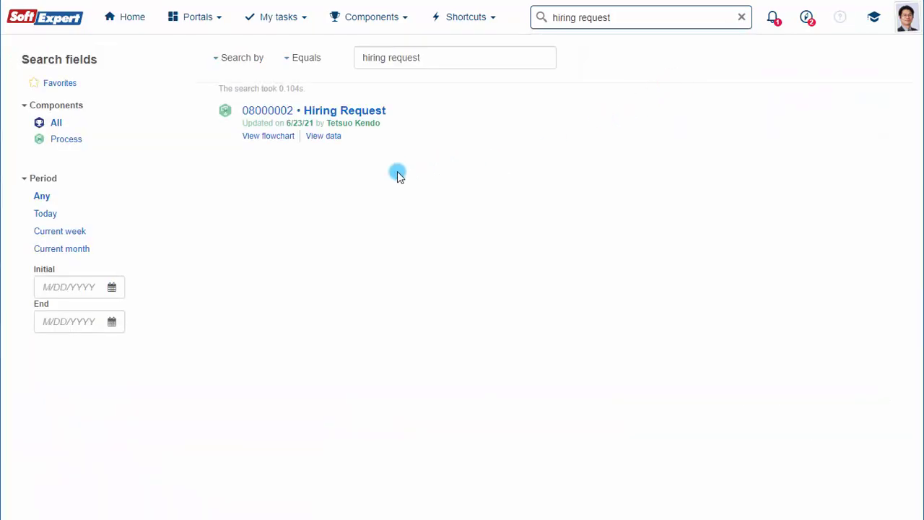
pyautogui.click(285, 137)
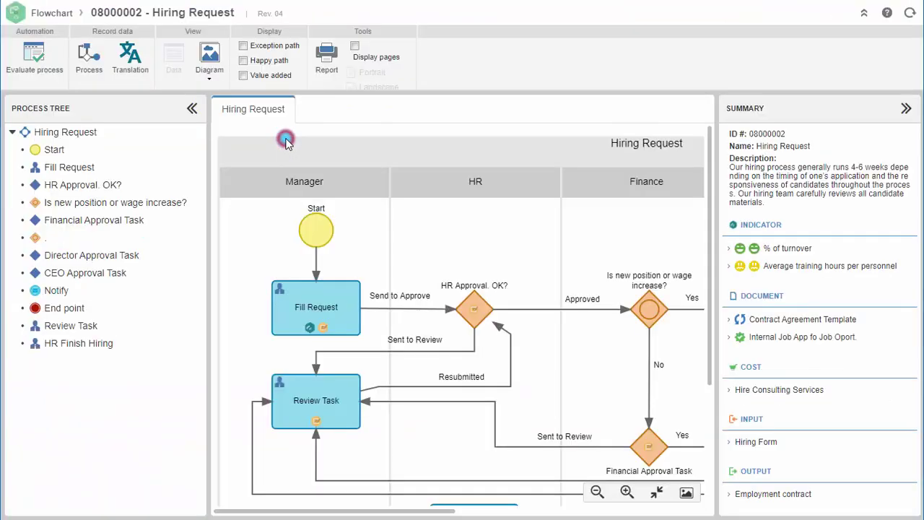
# - Examine the summaries of Fill Request, HR Approval, Review Task and the whole Hiring Request process, and collapse the process tree
pyautogui.click(158, 151)
pyautogui.click(148, 172)
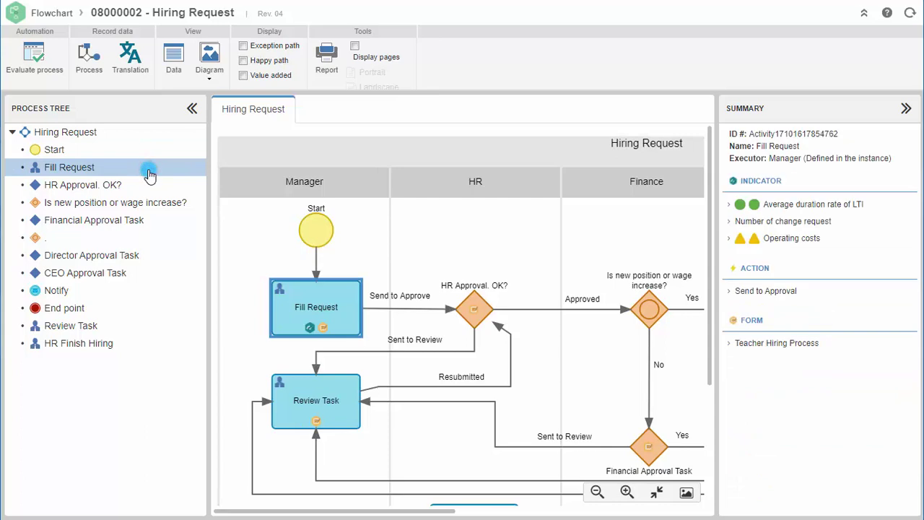
pyautogui.click(482, 312)
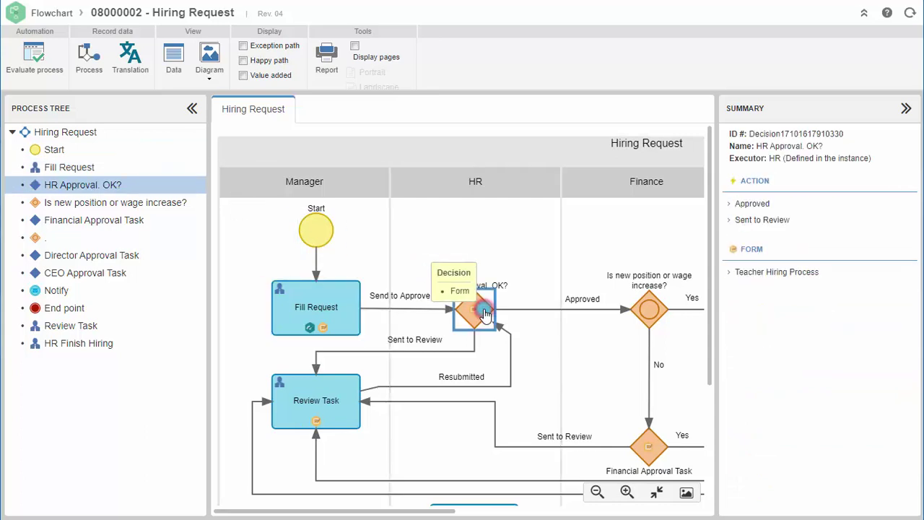
pyautogui.click(351, 405)
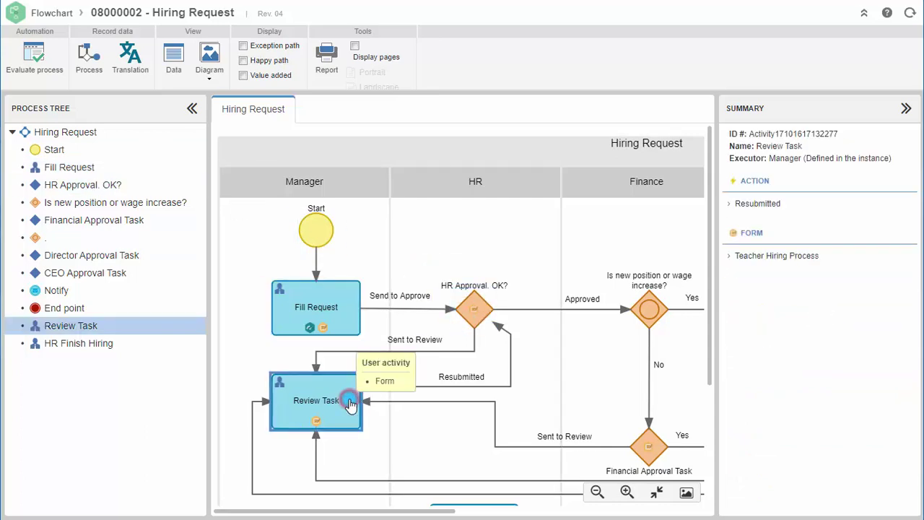
pyautogui.click(92, 131)
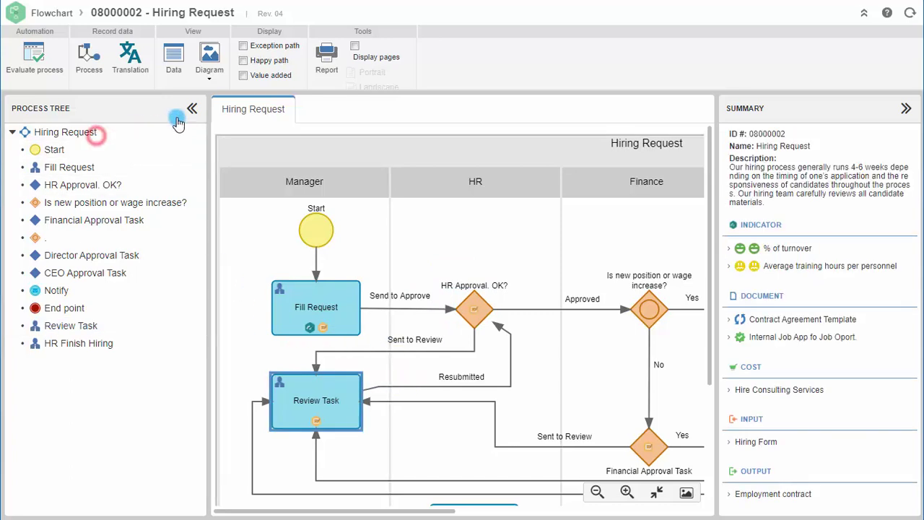
pyautogui.click(189, 110)
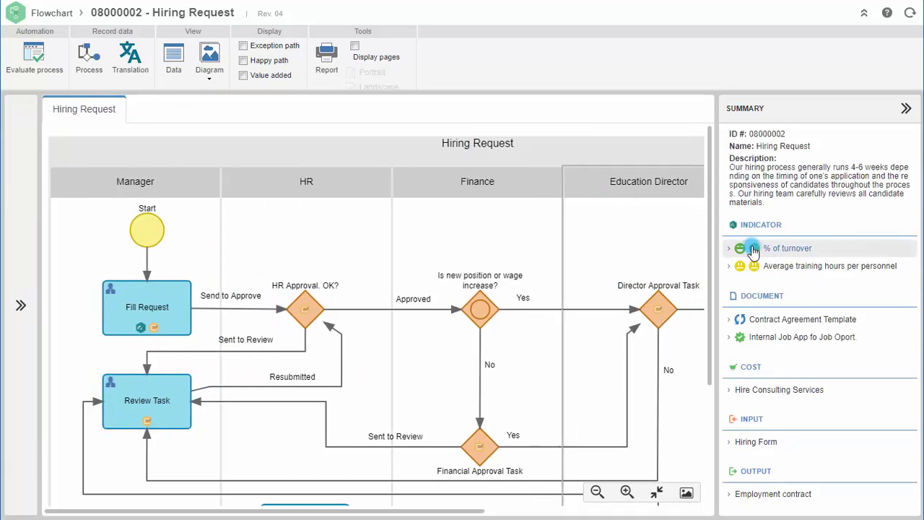
pyautogui.moveTo(740, 270)
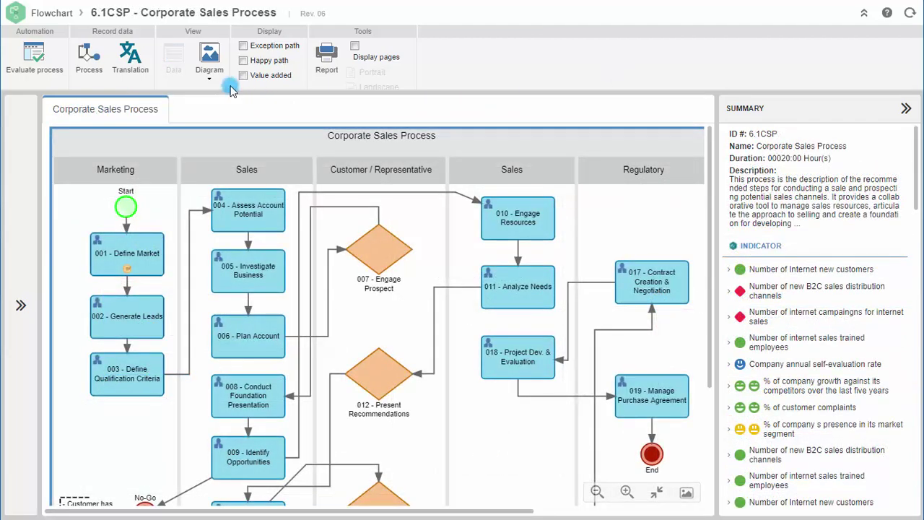
# - Open the Input/Output diagram of the Corporate Sales Process and review its suppliers, inputs, outputs and customers
pyautogui.click(224, 81)
pyautogui.click(249, 120)
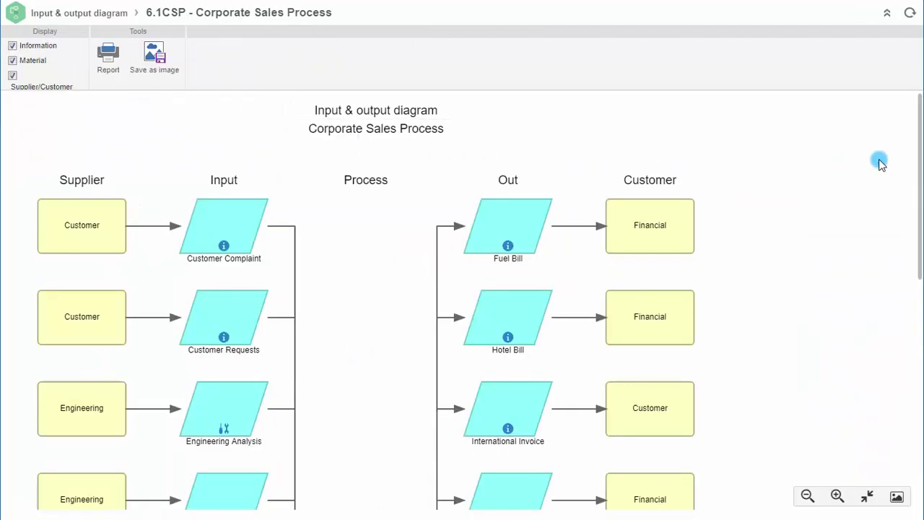
pyautogui.moveTo(919, 159); pyautogui.dragTo(920, 215)
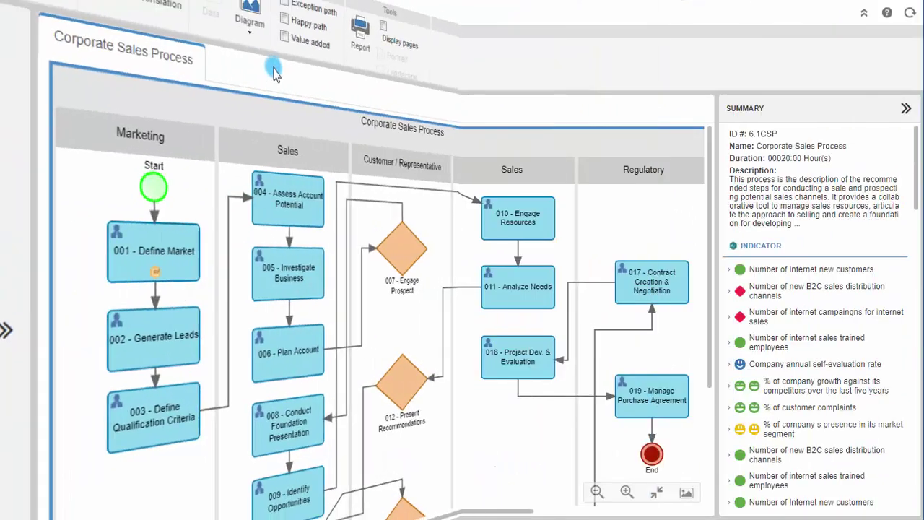
# - Open the Turtle diagram of the Corporate Sales Process, generate its report and read through the pages
pyautogui.click(219, 77)
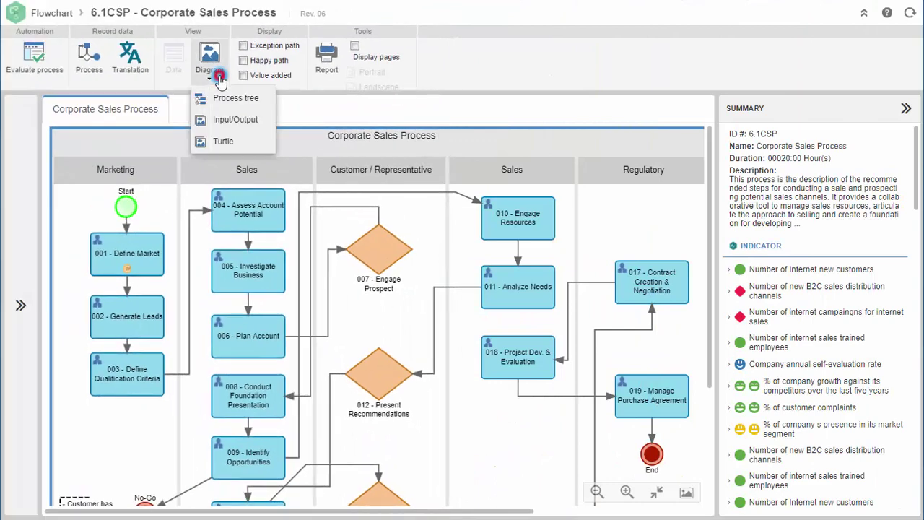
pyautogui.click(250, 141)
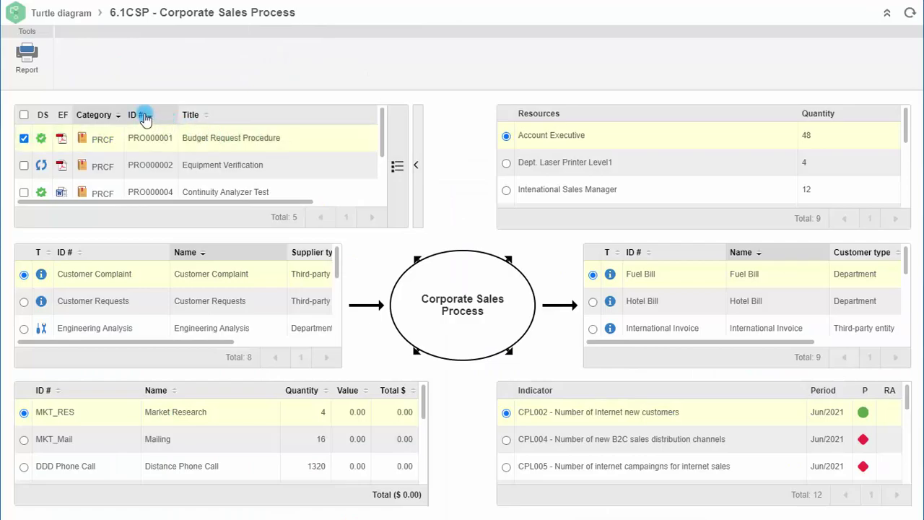
pyautogui.click(42, 73)
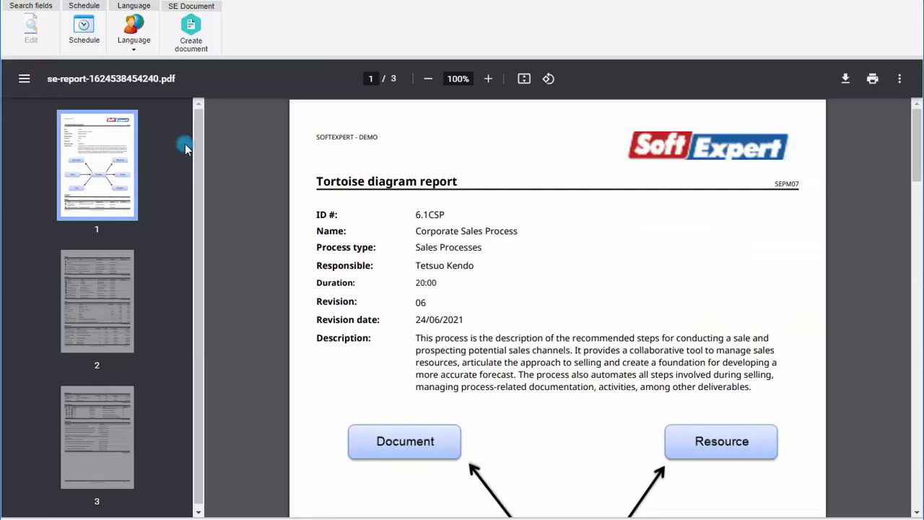
pyautogui.scroll(-7, 243, 188)
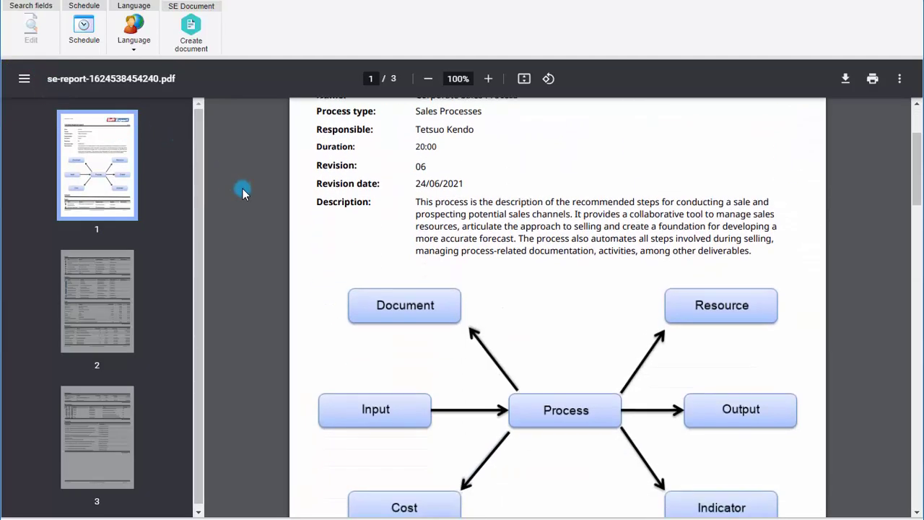
pyautogui.scroll(-9, 243, 188)
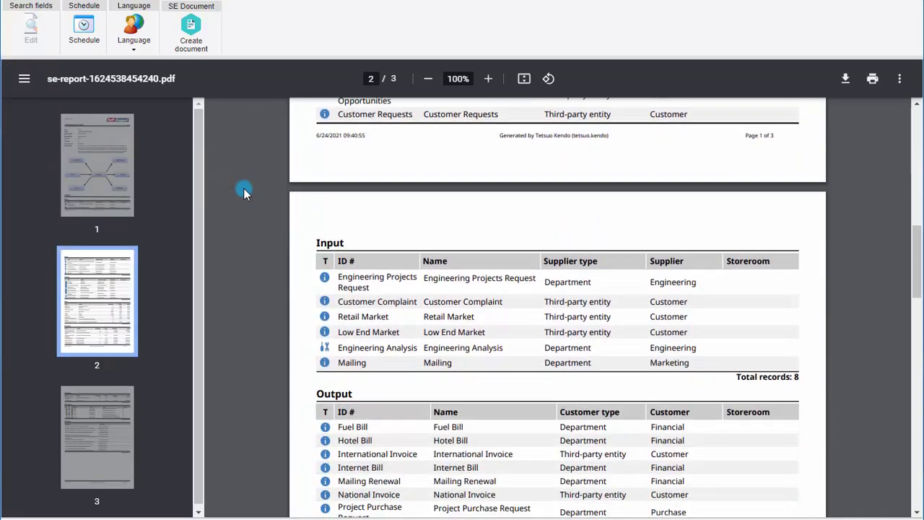
pyautogui.scroll(-9, 244, 188)
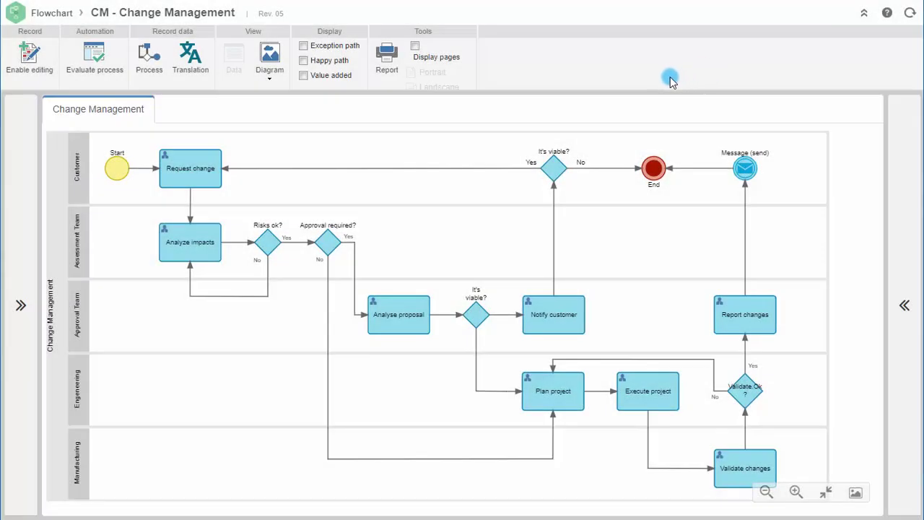
# - Display the value added classification on the Change Management flowchart and inspect the elements' labels up close
pyautogui.click(342, 79)
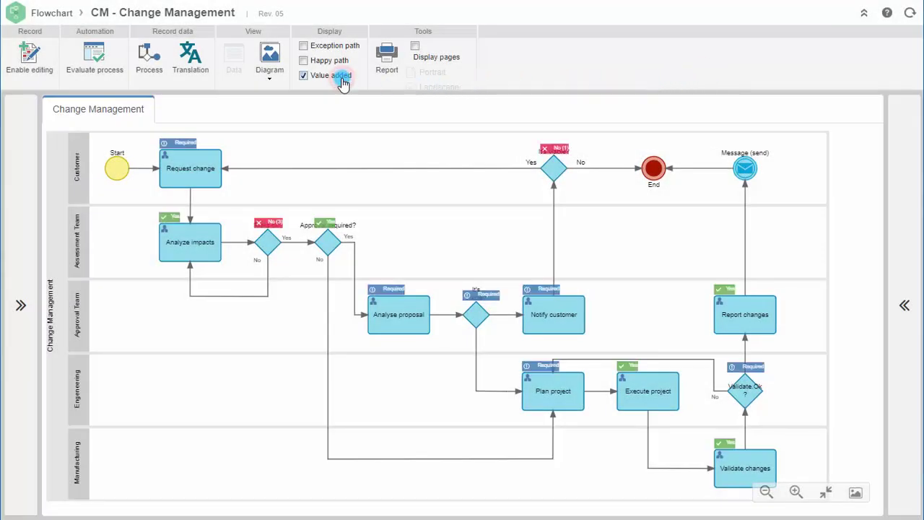
pyautogui.click(797, 491)
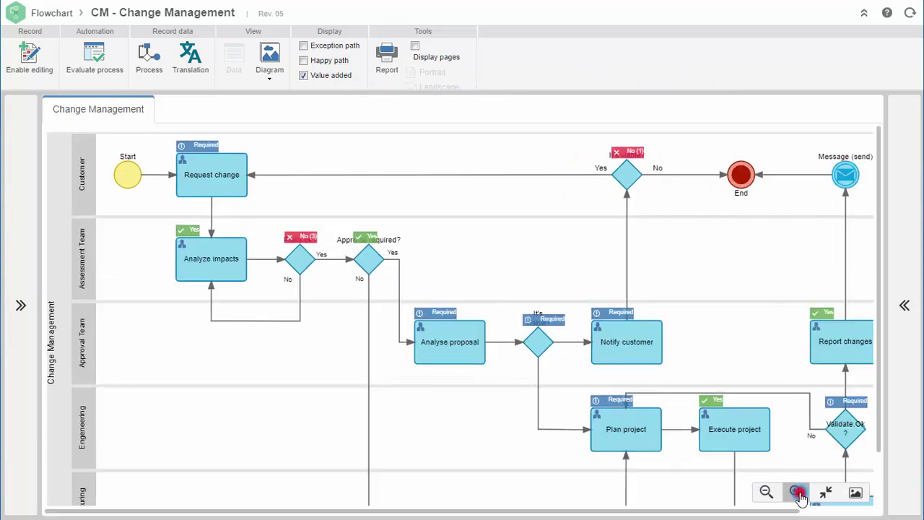
pyautogui.click(798, 492)
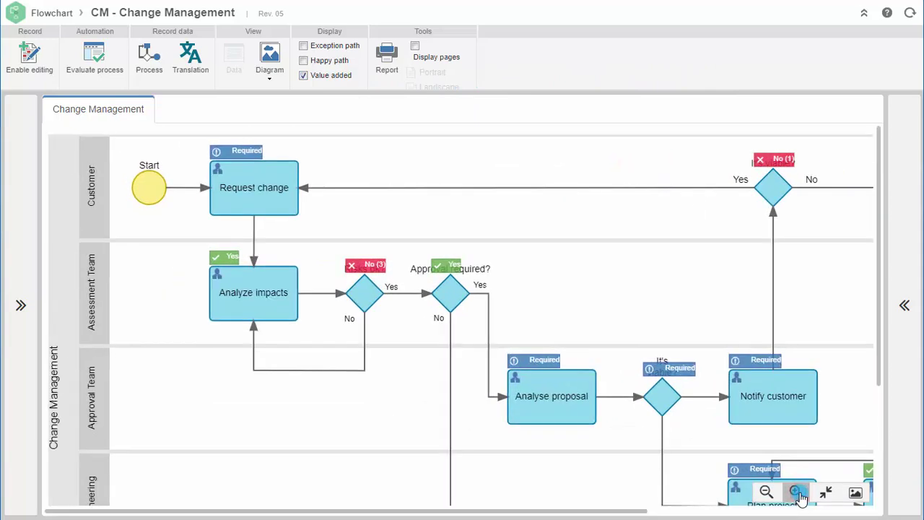
pyautogui.moveTo(375, 270)
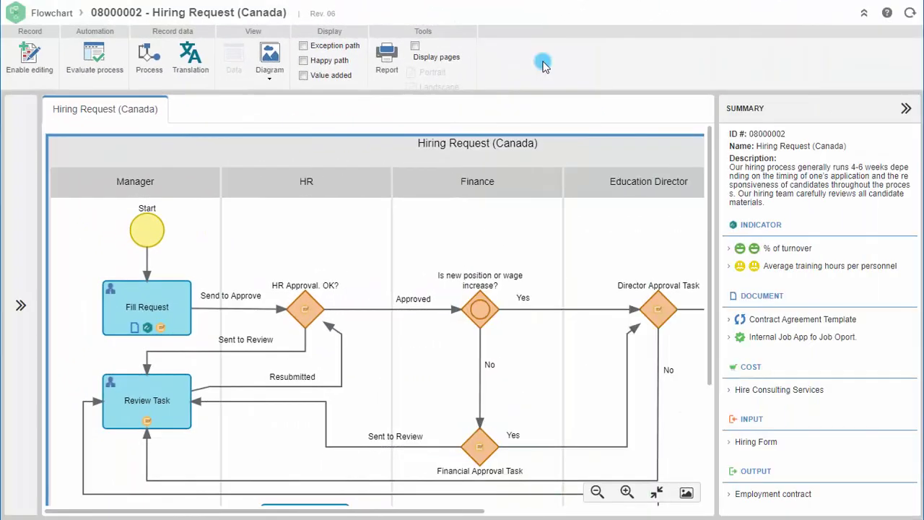
# - Examine the Fill Request activity's summary in the Hiring Request (Canada) flowchart and open its Teacher Hiring Process form
pyautogui.moveTo(168, 316)
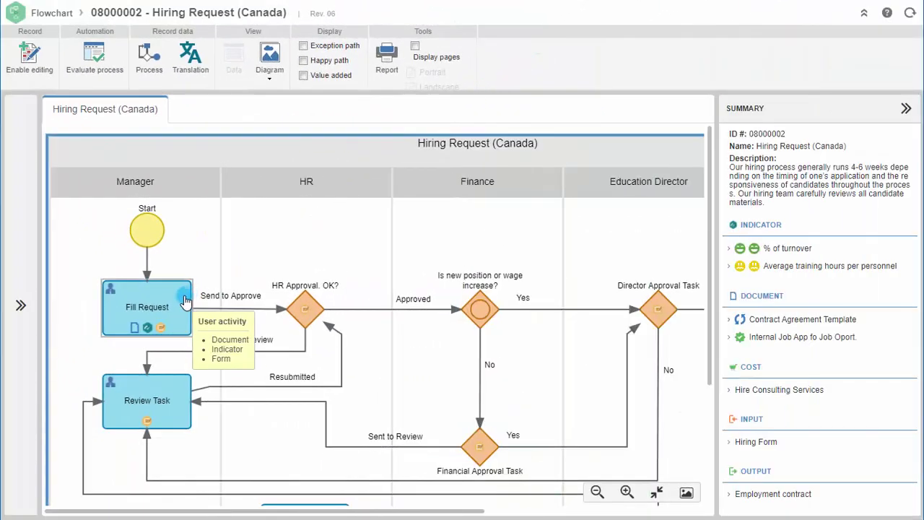
pyautogui.click(163, 334)
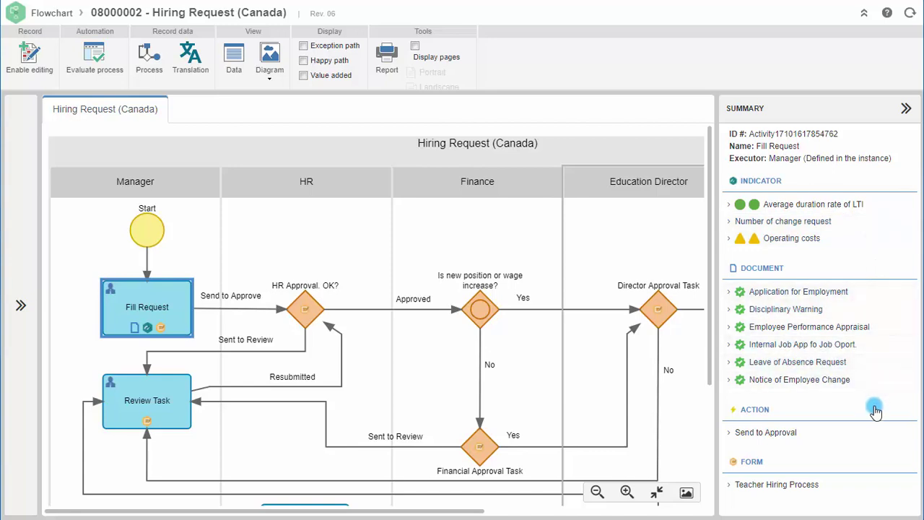
pyautogui.click(820, 486)
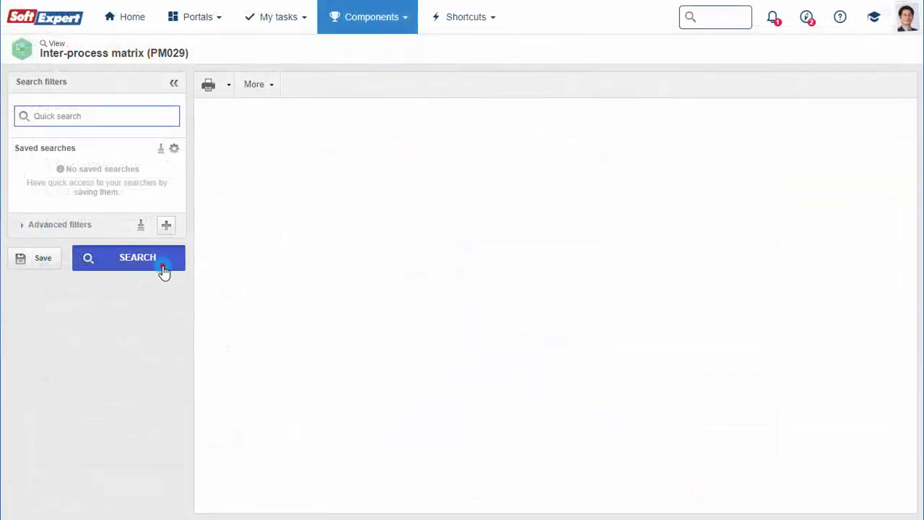
# - Filter the inter-process matrix by "management" and open the ITSM-04 - Change Management process
pyautogui.click(105, 116)
pyautogui.write('management')
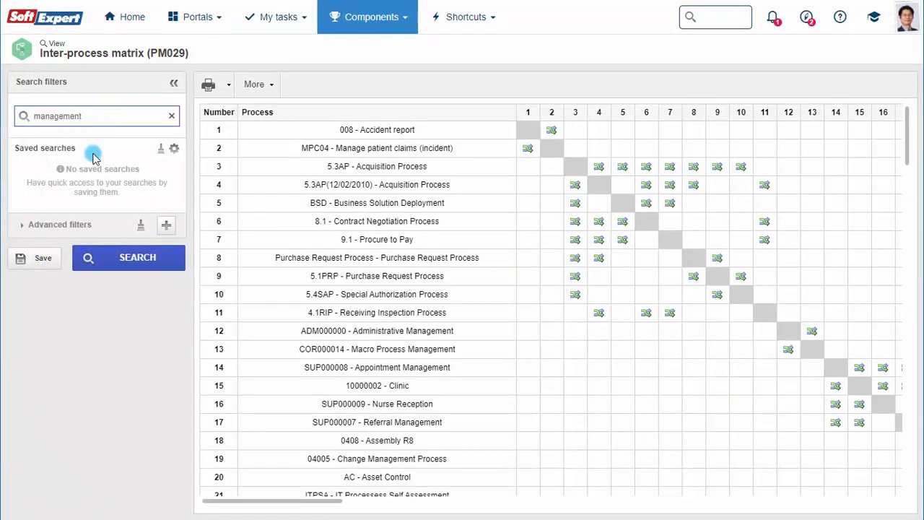
pyautogui.click(107, 258)
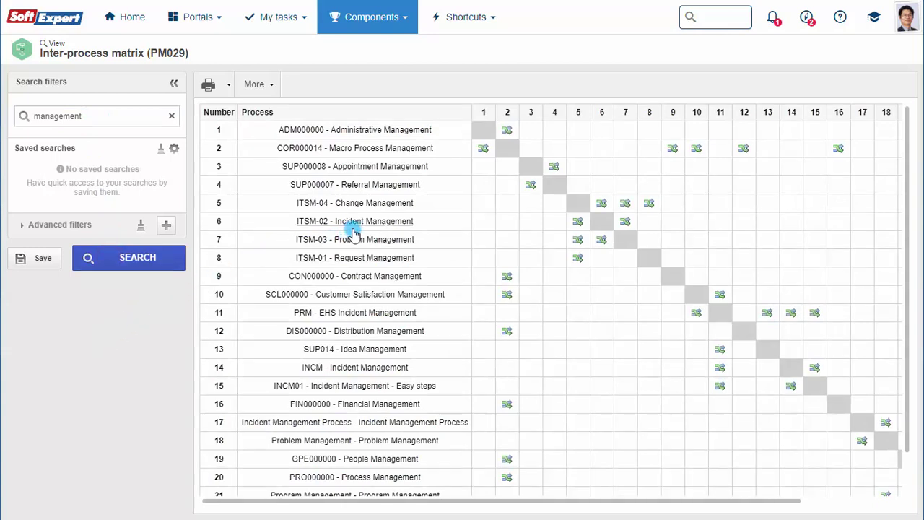
pyautogui.click(389, 207)
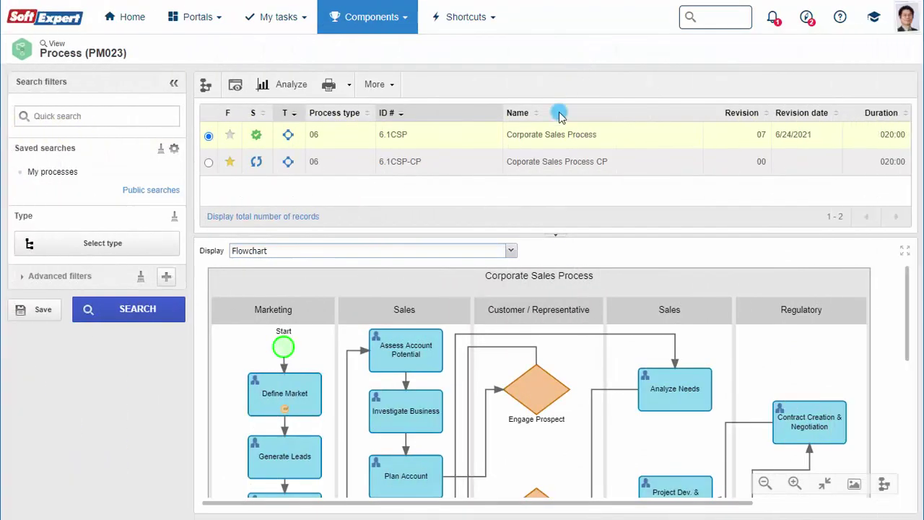
# - Switch the Corporate Sales Process details display from the flowchart to its revision list
pyautogui.click(511, 251)
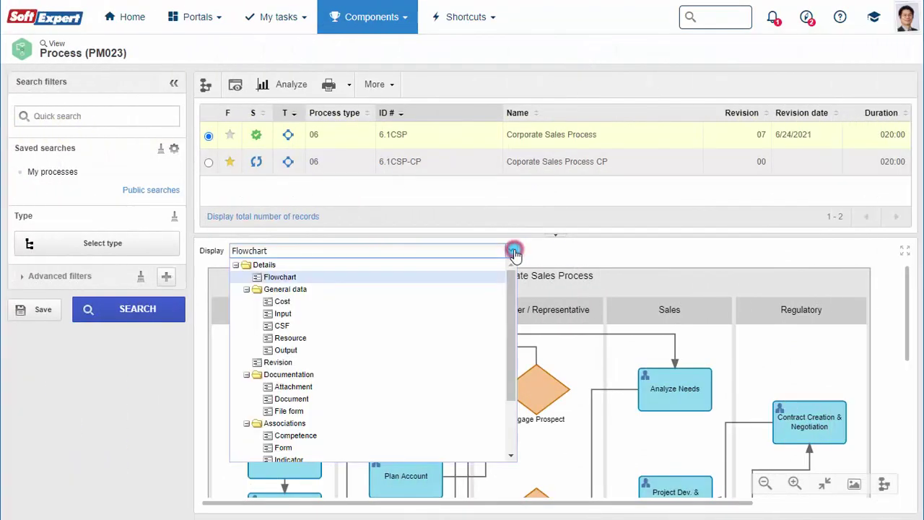
pyautogui.click(319, 363)
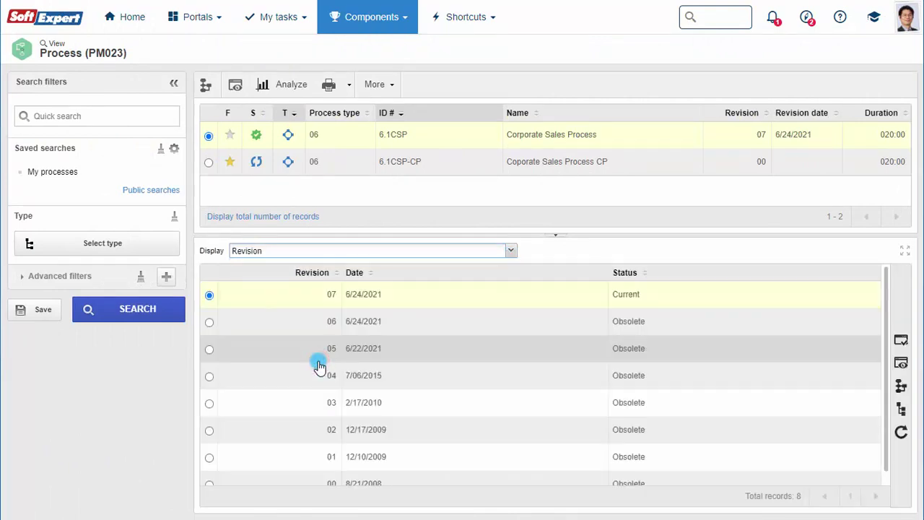
# - Open the data of the Corporate Sales Process's current revision and examine the flowchart of its draft and approval participants
pyautogui.click(901, 340)
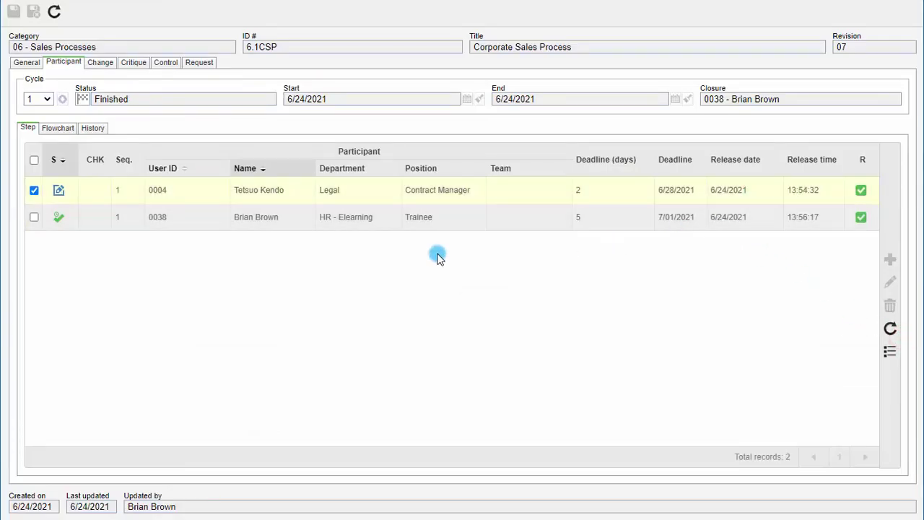
pyautogui.click(65, 128)
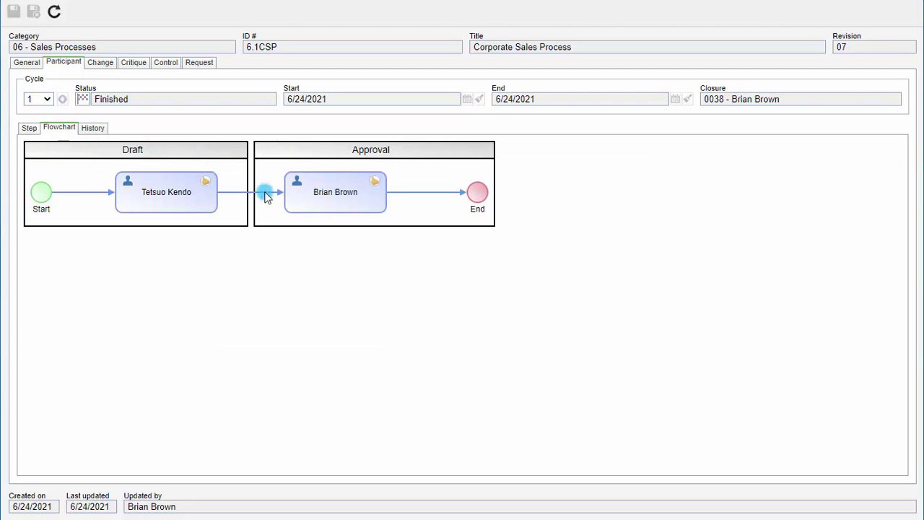
pyautogui.moveTo(377, 185)
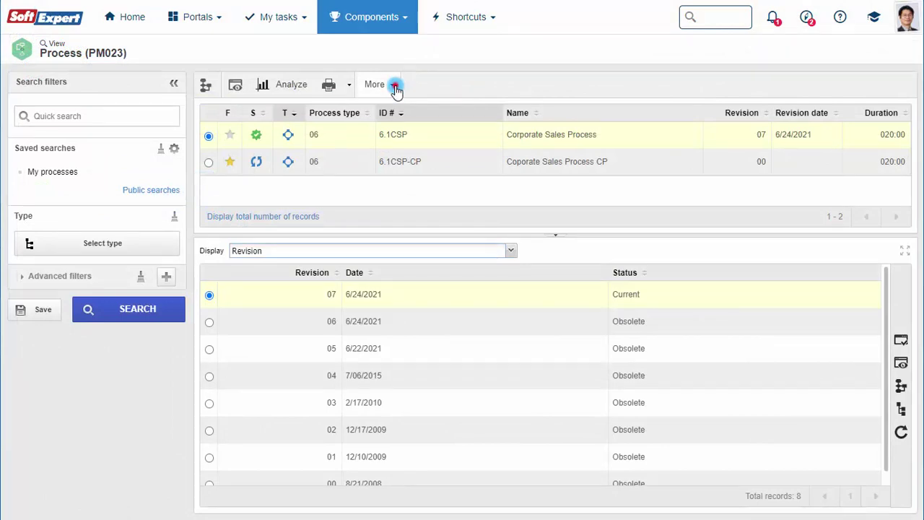
# - Compare revisions 06 and 07 of the Corporate Sales Process side by side and display the comparison's status legend
pyautogui.click(395, 86)
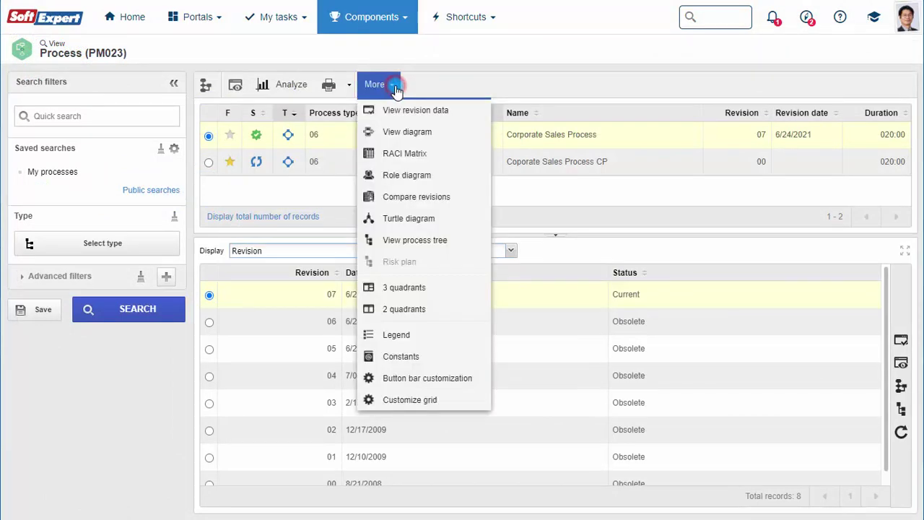
pyautogui.click(467, 200)
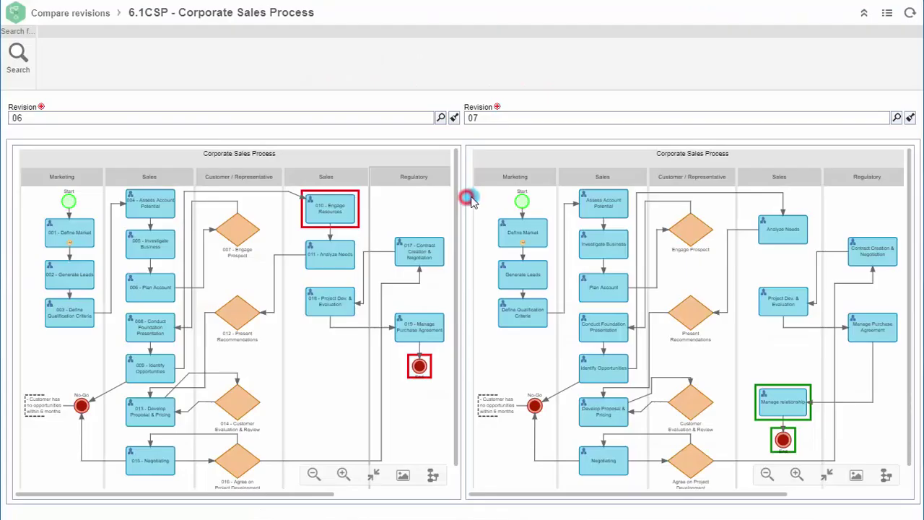
pyautogui.click(888, 18)
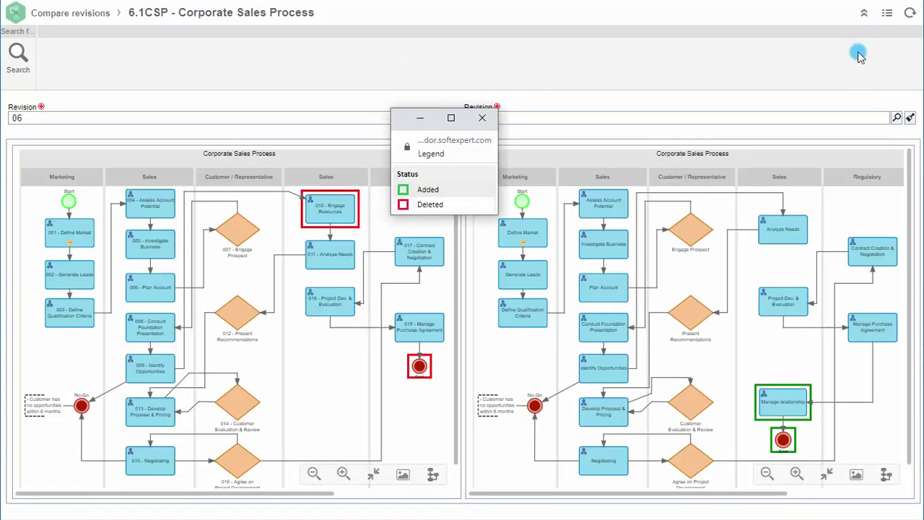